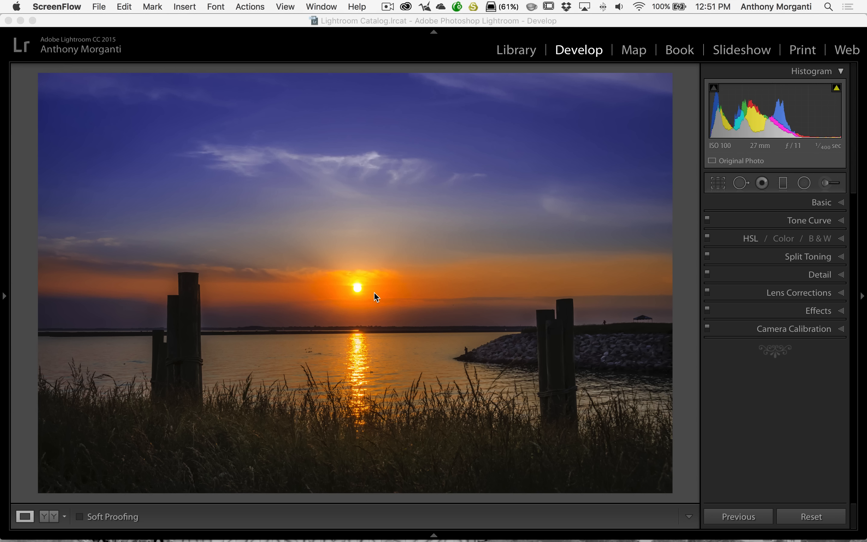
Step: Send the original sunset photo to Topaz Fusion Express 2 for editing and run the Star Effects plugin
{"action": "right_click", "coordinate": [441, 184]}
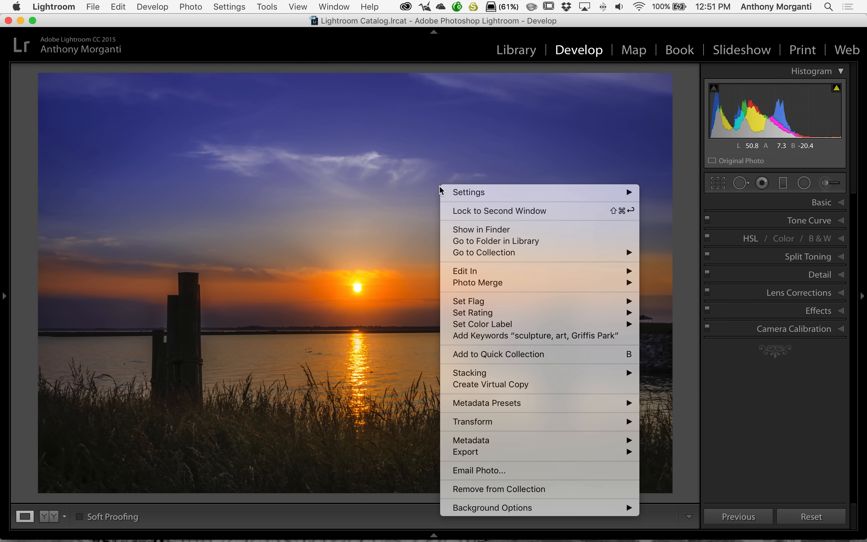
{"action": "mouse_move", "coordinate": [610, 271]}
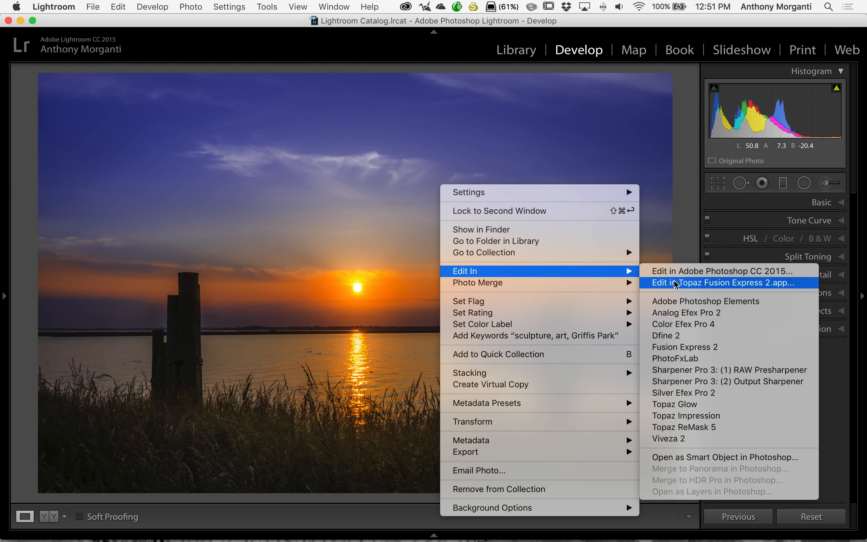
{"action": "left_click", "coordinate": [690, 283]}
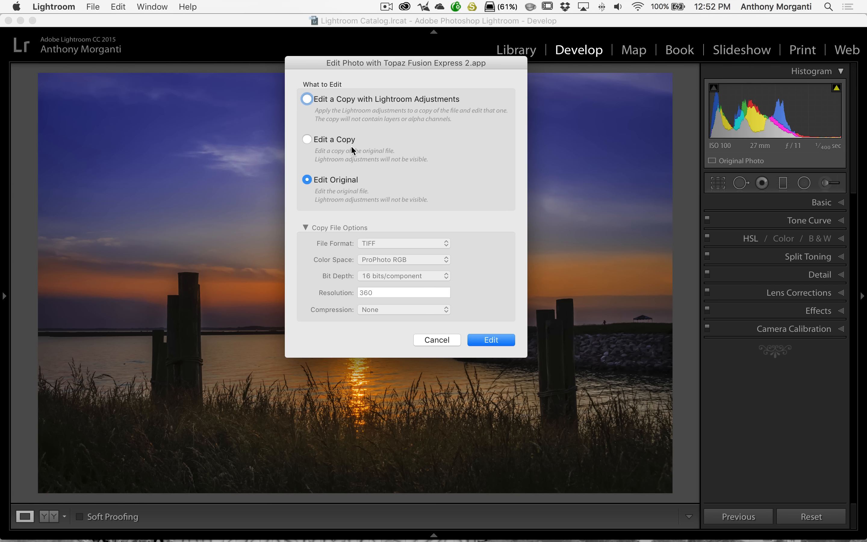
{"action": "left_click", "coordinate": [490, 342]}
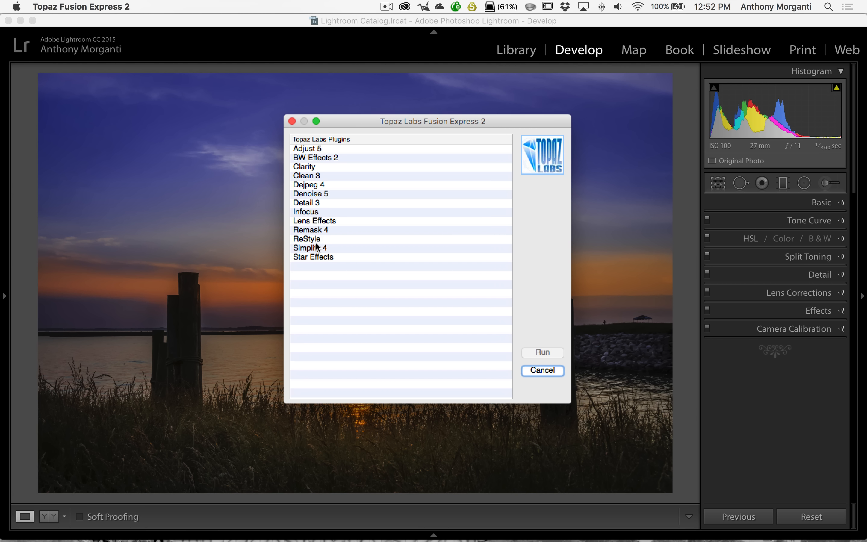
{"action": "left_click", "coordinate": [309, 257]}
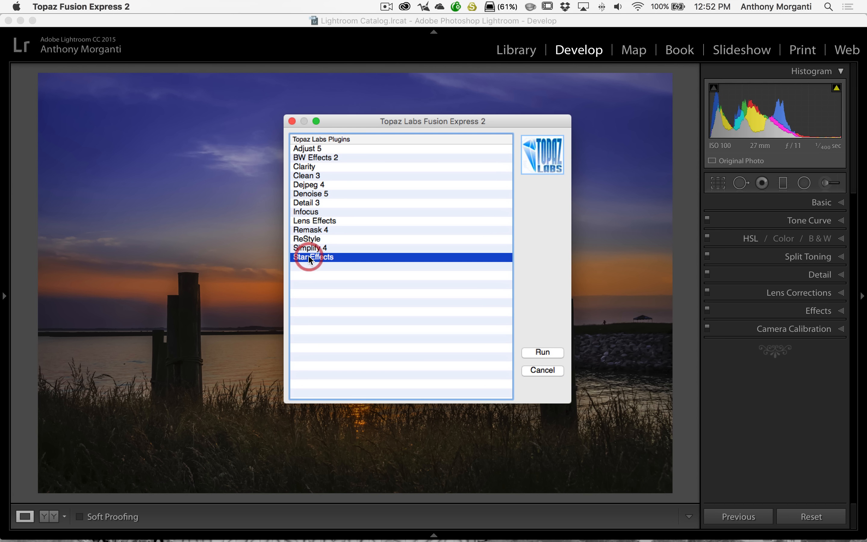
{"action": "left_click", "coordinate": [543, 351]}
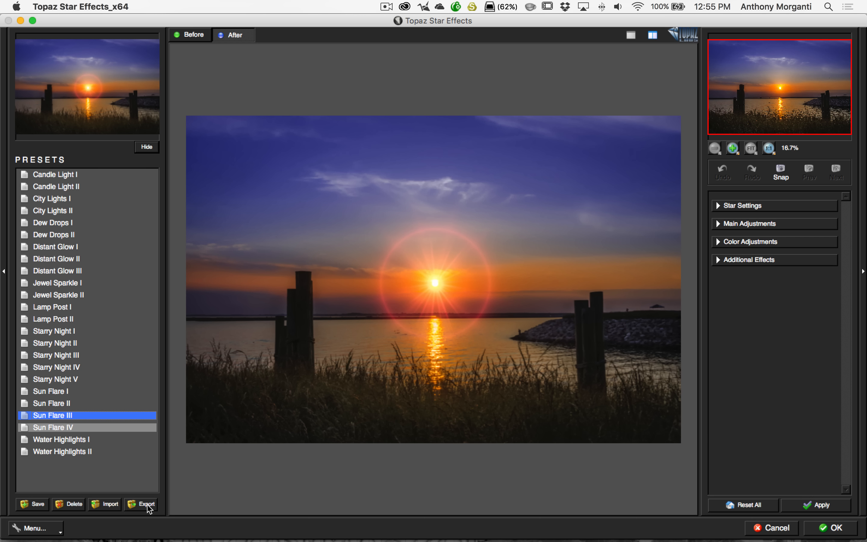
Step: Review the Star Effects preferences and dismiss them without changing anything
{"action": "left_click", "coordinate": [40, 529]}
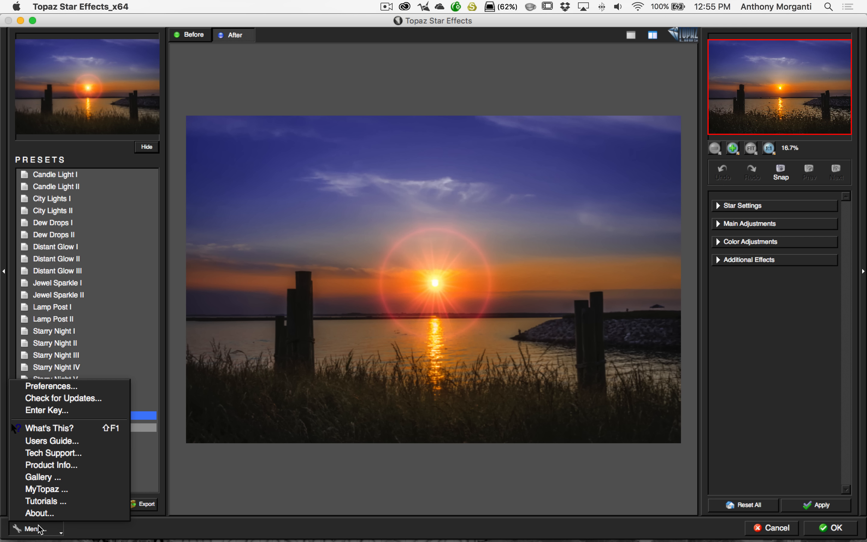
{"action": "left_click", "coordinate": [80, 389]}
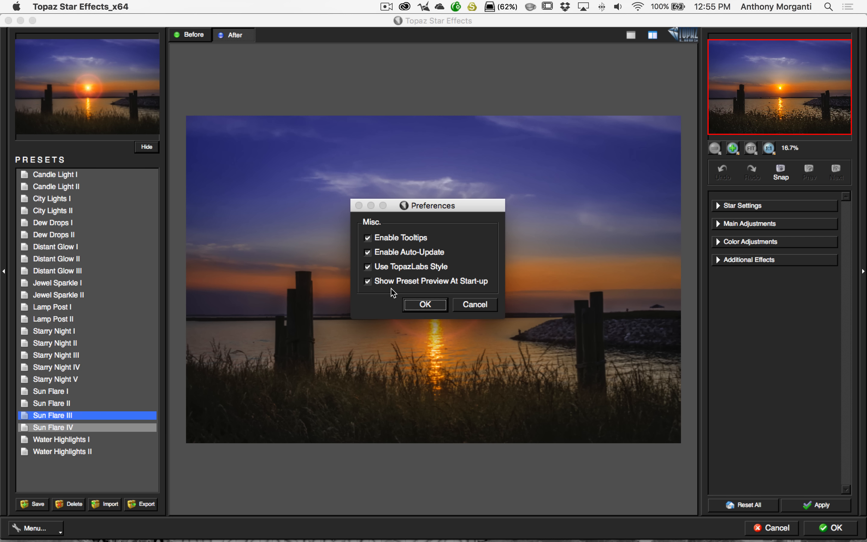
{"action": "left_click", "coordinate": [471, 305]}
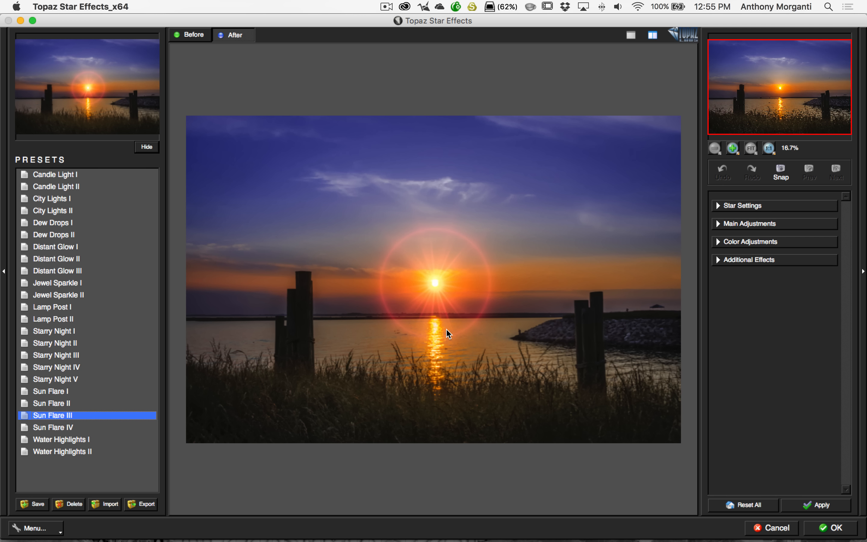
Step: Switch the Star Settings mode to Stars Only to isolate the star effect from the photo
{"action": "left_click", "coordinate": [721, 206]}
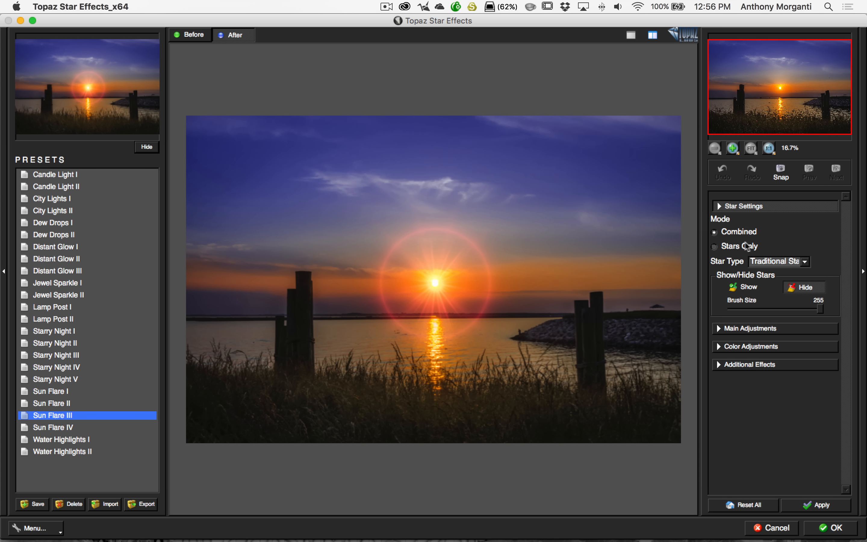
{"action": "left_click", "coordinate": [714, 247]}
{"action": "left_click", "coordinate": [714, 248]}
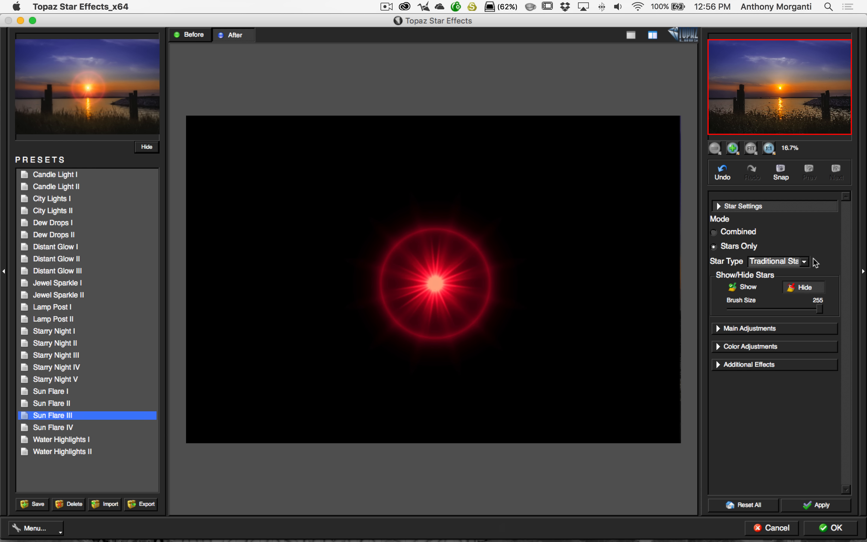
Step: Try the Burst Star, Cross Star, Hyper Star, Hollywood Star, North Star and Vector Star types on the sun
{"action": "left_click", "coordinate": [806, 264]}
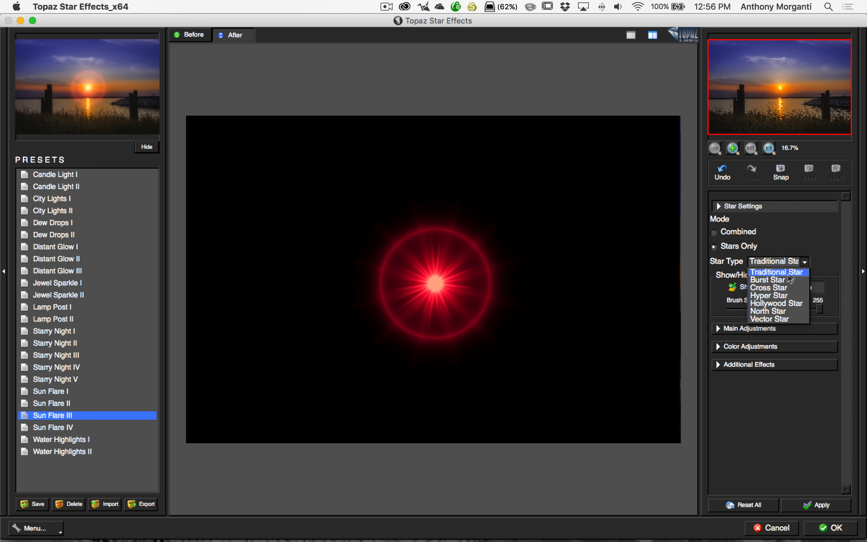
{"action": "left_click", "coordinate": [777, 280]}
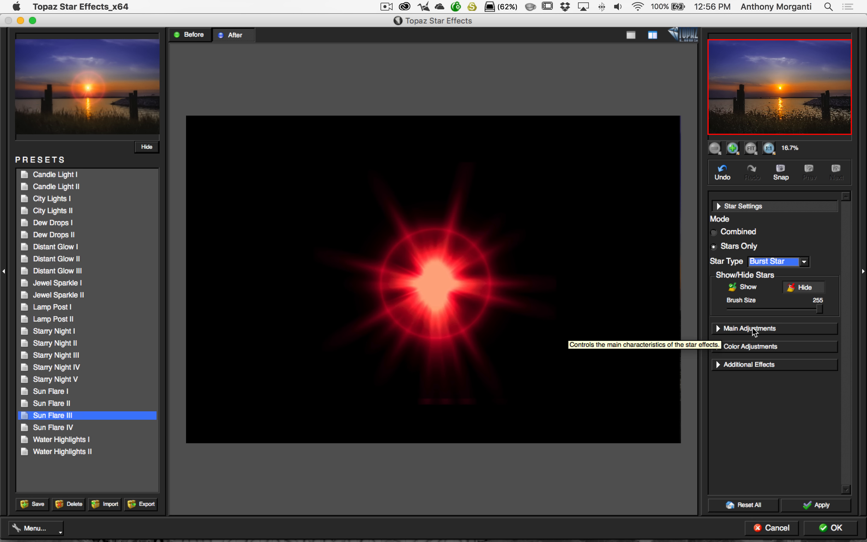
{"action": "left_click", "coordinate": [806, 263]}
{"action": "left_click", "coordinate": [779, 288]}
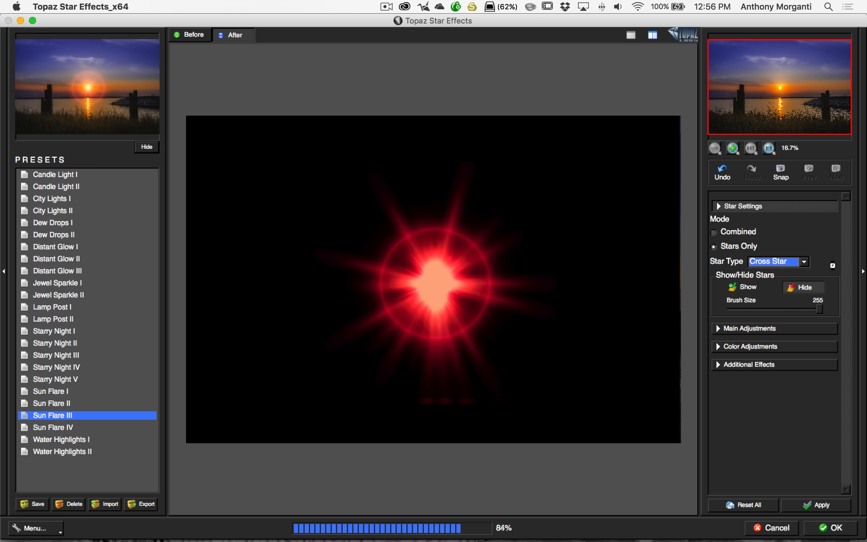
{"action": "left_click", "coordinate": [805, 263]}
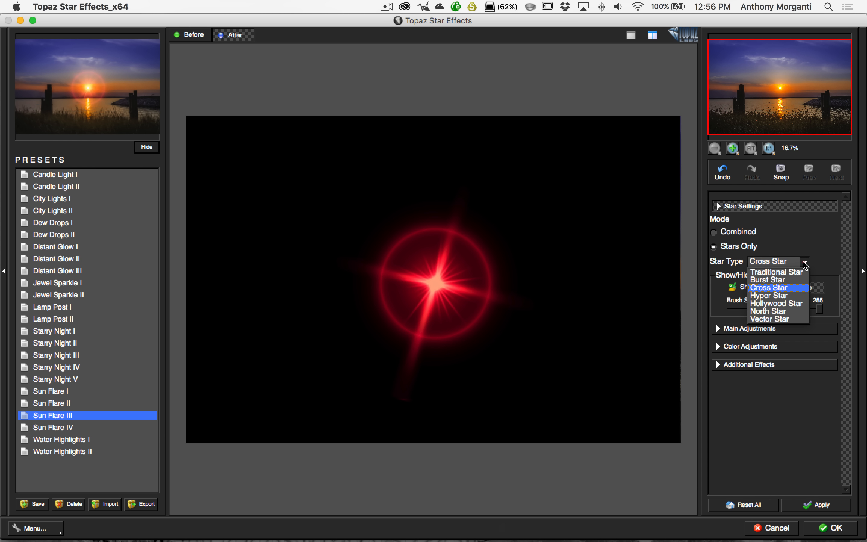
{"action": "left_click", "coordinate": [788, 296]}
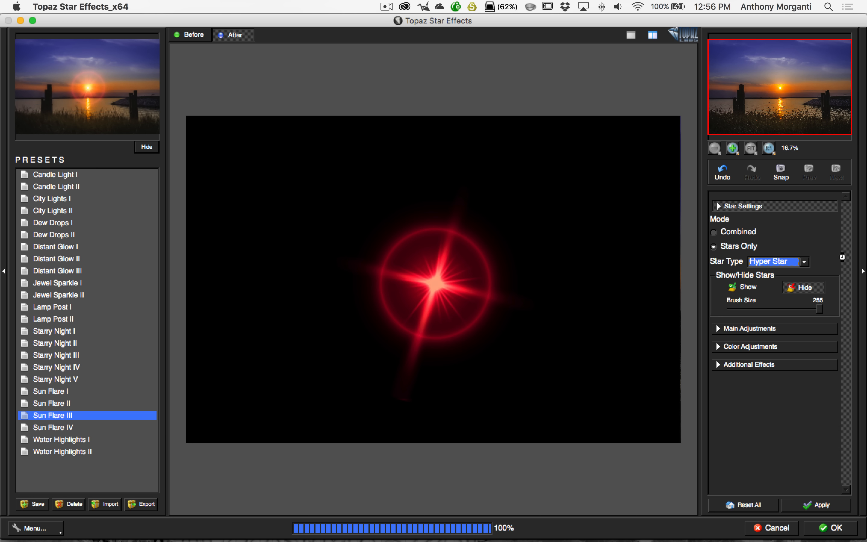
{"action": "left_click", "coordinate": [805, 263]}
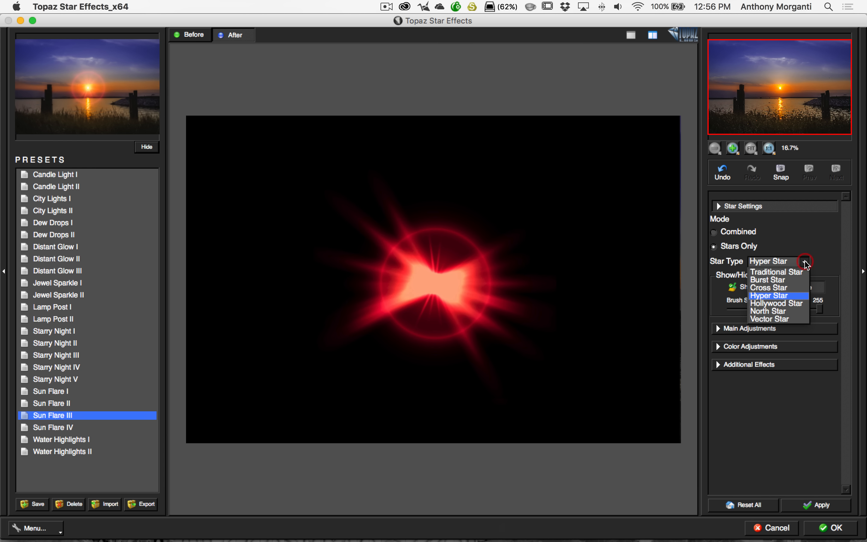
{"action": "left_click", "coordinate": [790, 304]}
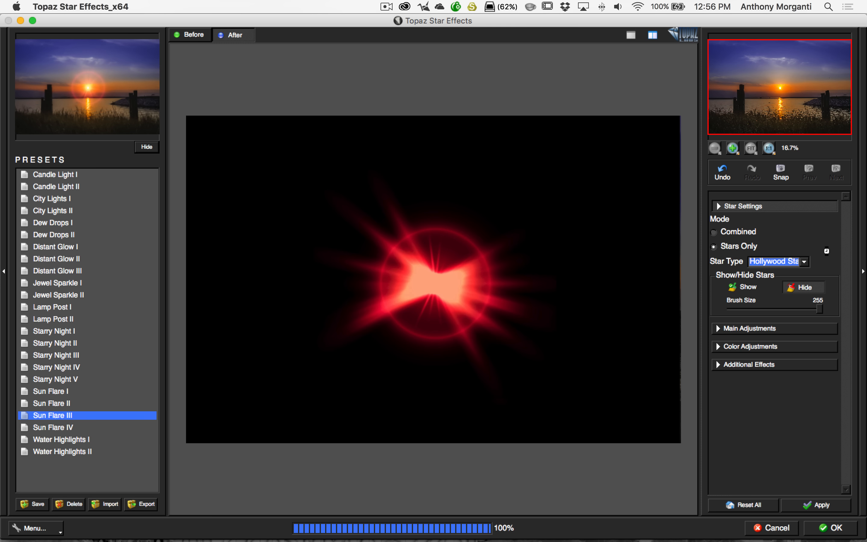
{"action": "left_click", "coordinate": [805, 262]}
{"action": "left_click", "coordinate": [783, 310]}
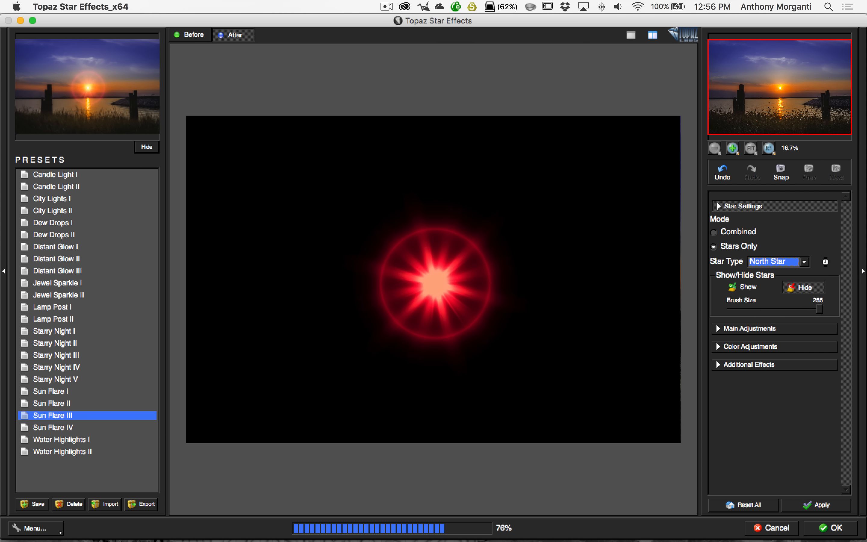
{"action": "left_click", "coordinate": [806, 262]}
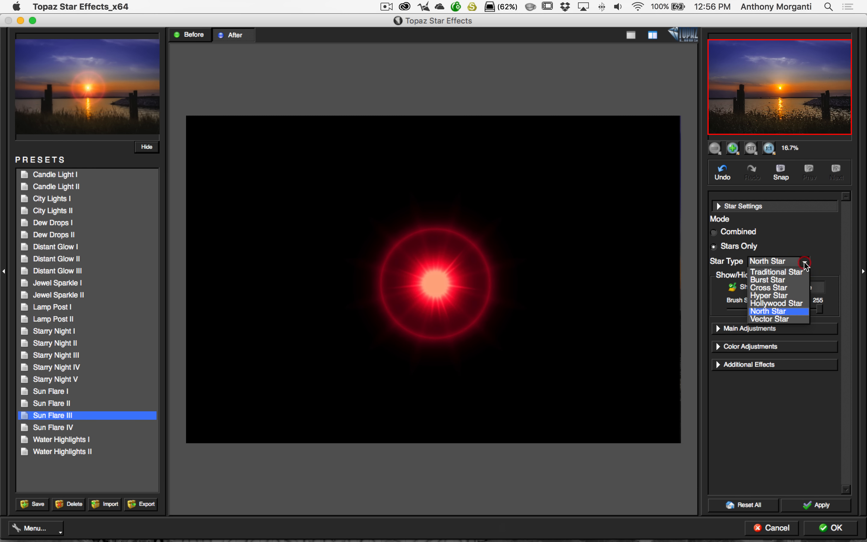
{"action": "left_click", "coordinate": [783, 319]}
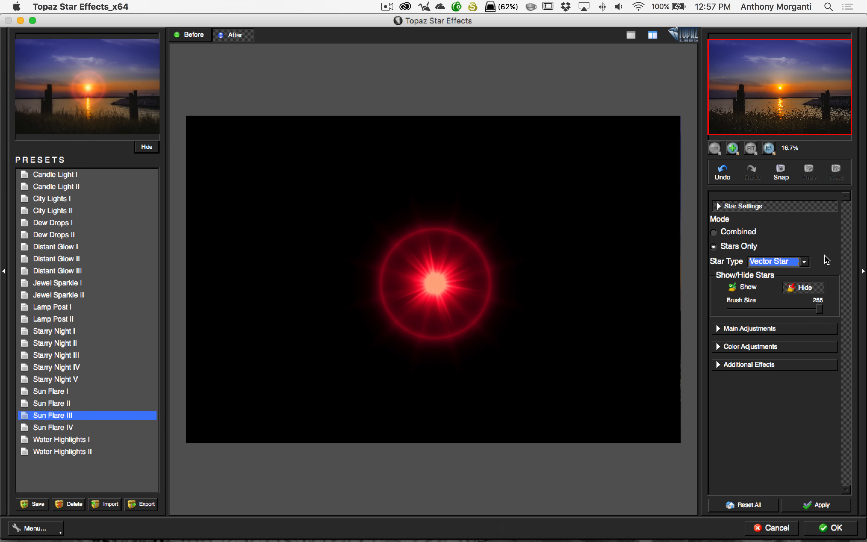
Step: Set the star type to Cross Star and the mode to Combined
{"action": "left_click", "coordinate": [804, 263]}
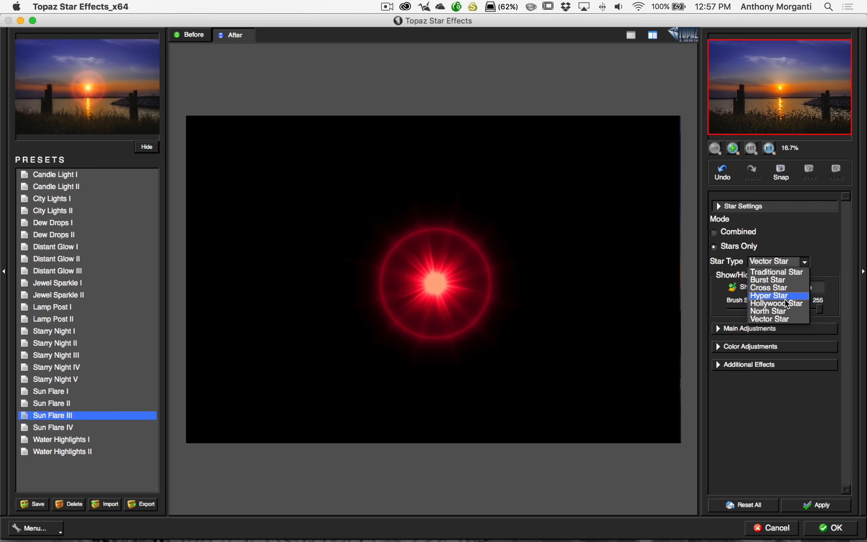
{"action": "left_click", "coordinate": [780, 289]}
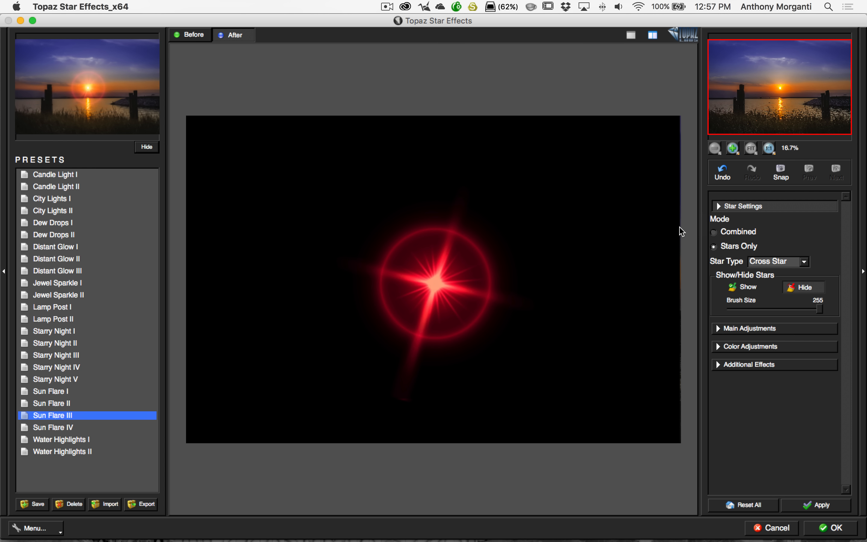
{"action": "left_click", "coordinate": [715, 233]}
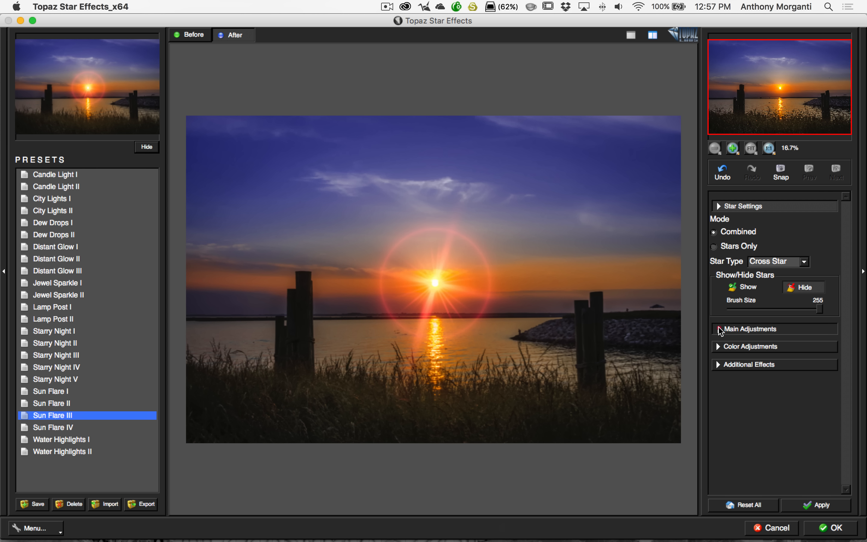
Step: Test the star Threshold at 1.00, 0.88 and 0.13 in the Main Adjustments, and settle on 0.89
{"action": "left_click", "coordinate": [720, 330]}
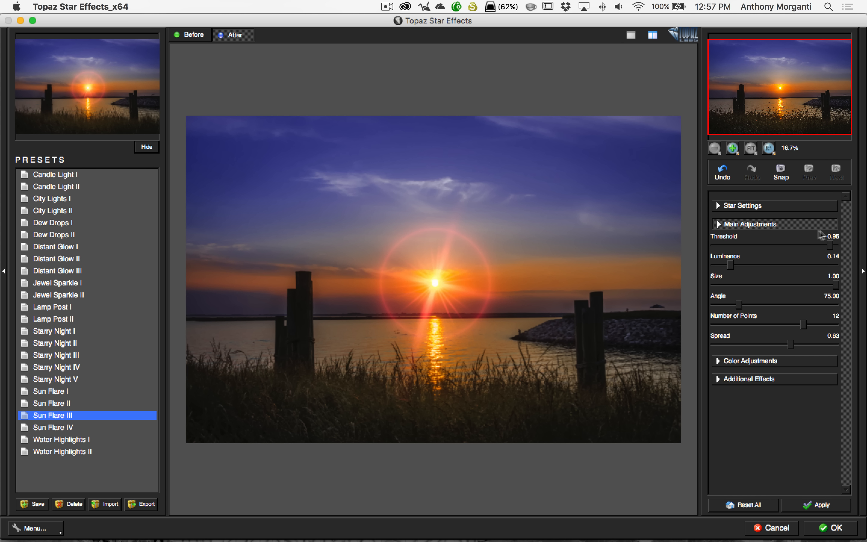
{"action": "left_click_drag", "start_coordinate": [831, 248], "coordinate": [853, 248]}
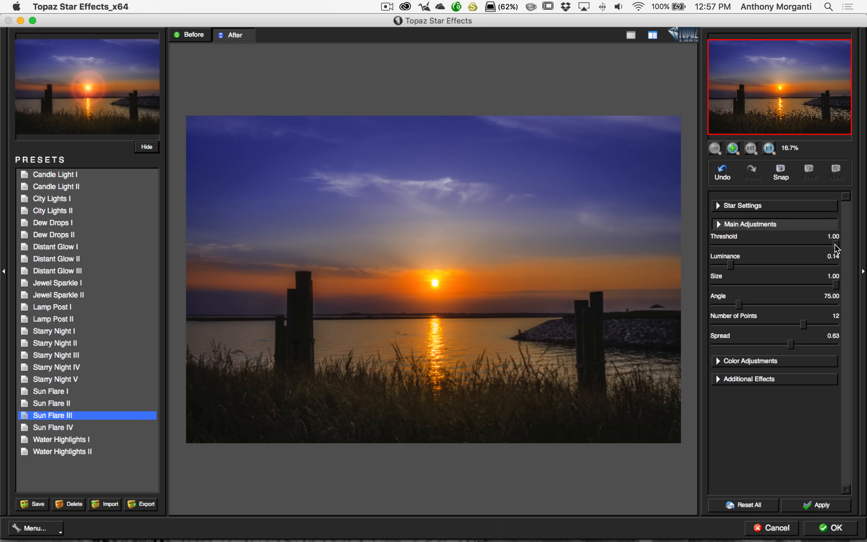
{"action": "left_click_drag", "start_coordinate": [835, 247], "coordinate": [822, 246]}
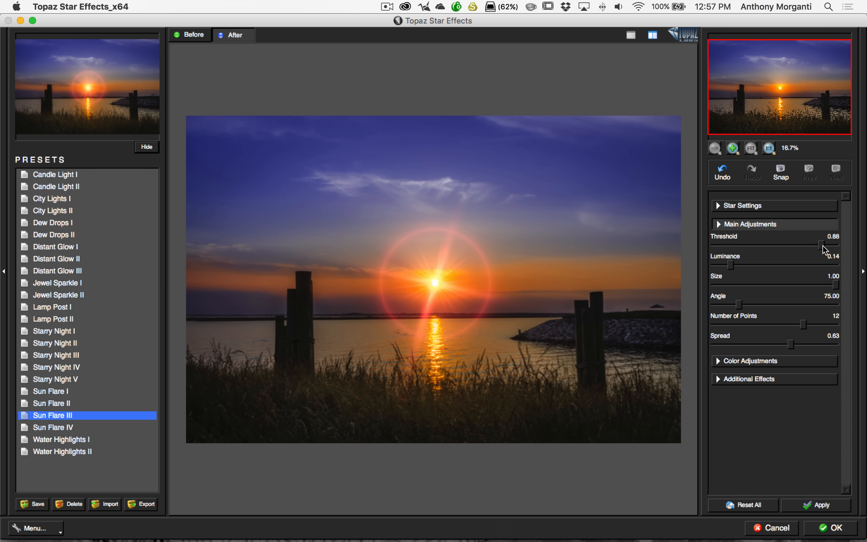
{"action": "left_click_drag", "start_coordinate": [824, 250], "coordinate": [729, 251]}
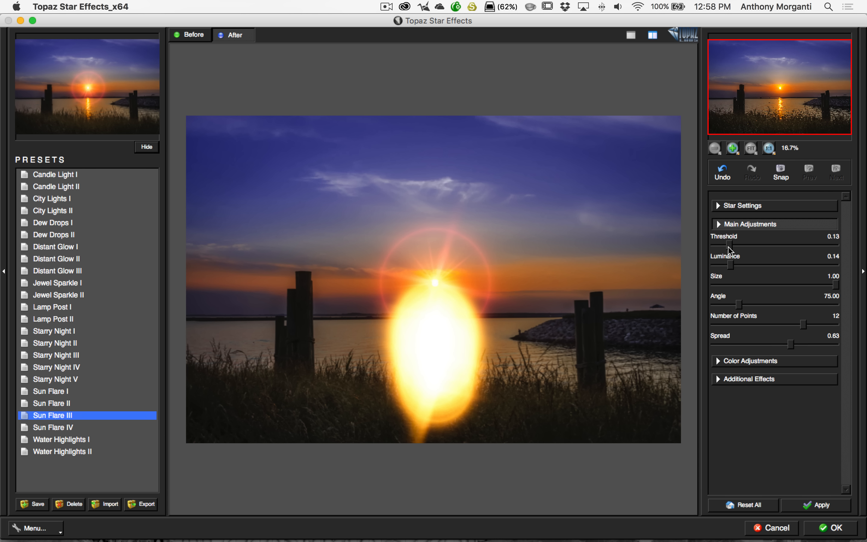
{"action": "left_click_drag", "start_coordinate": [730, 246], "coordinate": [816, 245]}
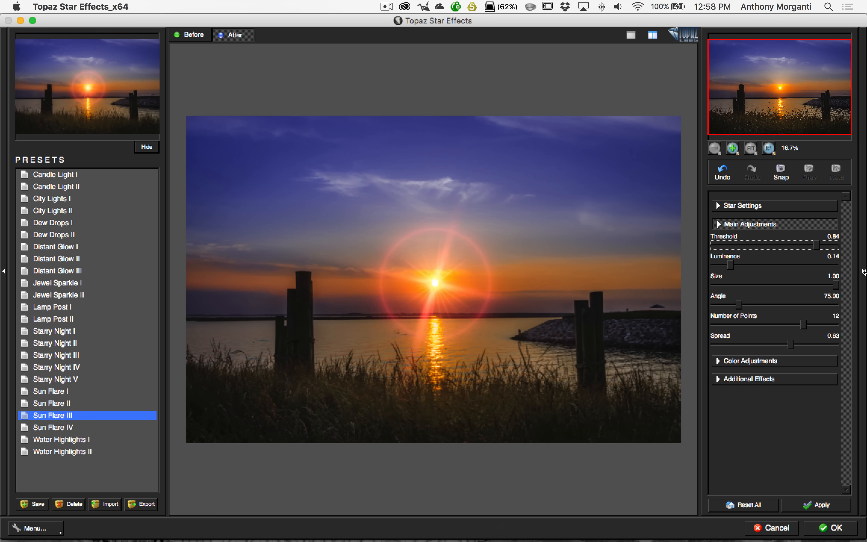
{"action": "left_click_drag", "start_coordinate": [818, 245], "coordinate": [822, 247]}
Step: Adjust the sun's star to Luminance 0.14, Size 0.73 and Angle 0.00, after testing Luminance 0.75 and Size 0.41
{"action": "left_click_drag", "start_coordinate": [732, 267], "coordinate": [805, 266]}
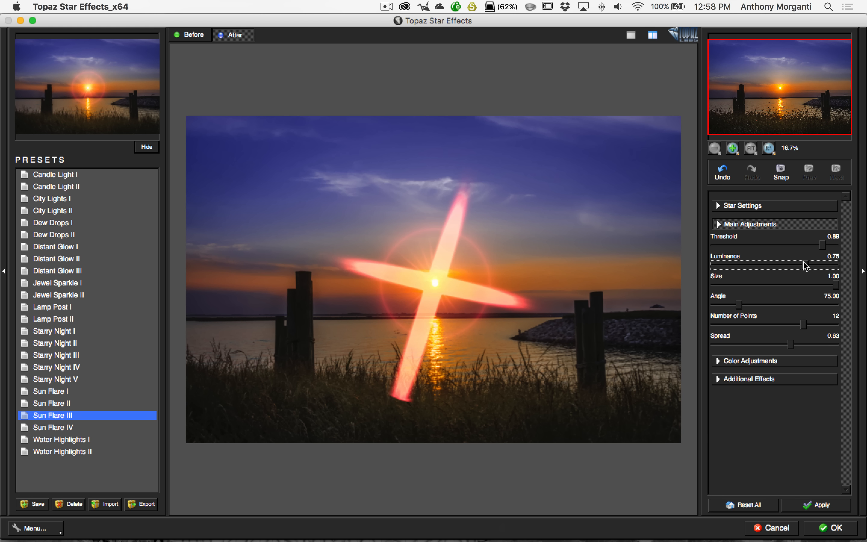
{"action": "left_click_drag", "start_coordinate": [805, 266], "coordinate": [739, 266]}
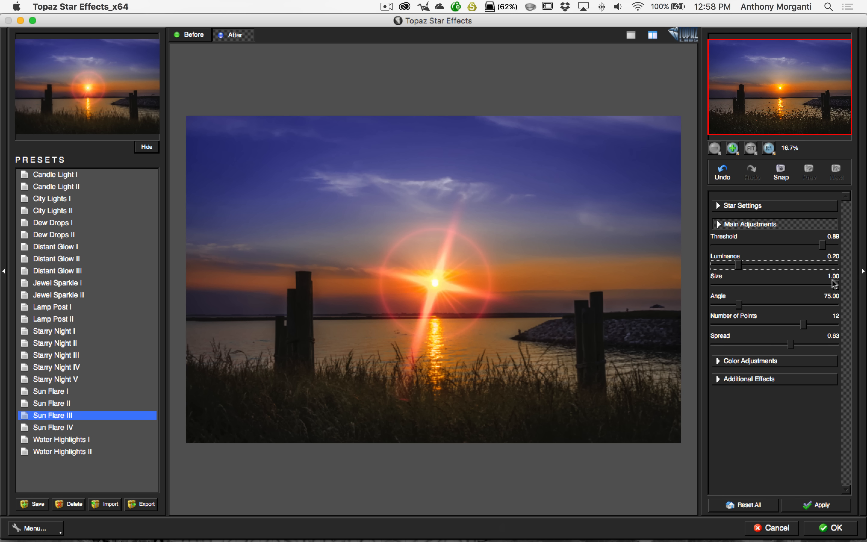
{"action": "left_click_drag", "start_coordinate": [836, 286], "coordinate": [768, 287]}
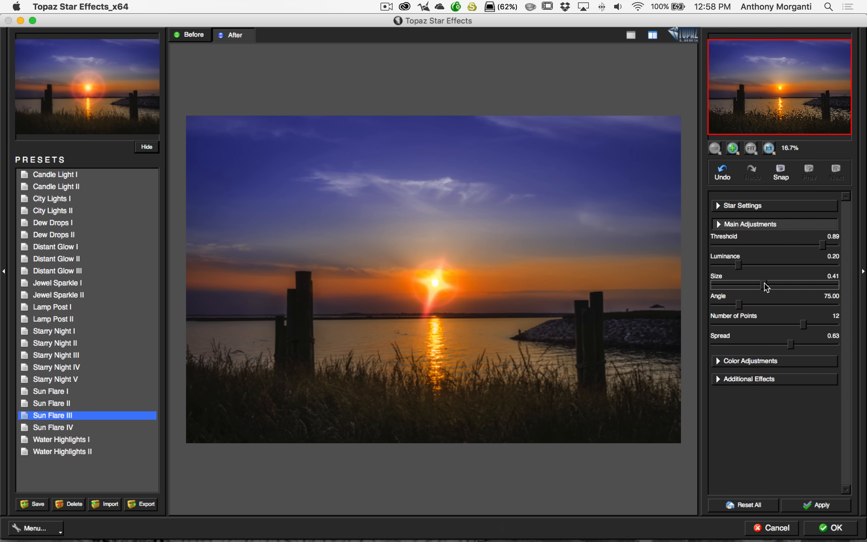
{"action": "left_click_drag", "start_coordinate": [766, 287], "coordinate": [803, 287]}
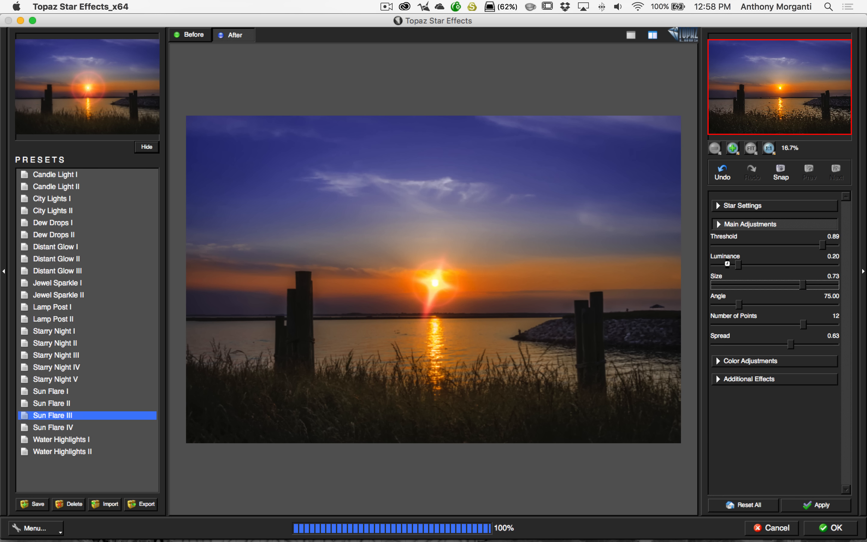
{"action": "left_click_drag", "start_coordinate": [737, 265], "coordinate": [731, 265]}
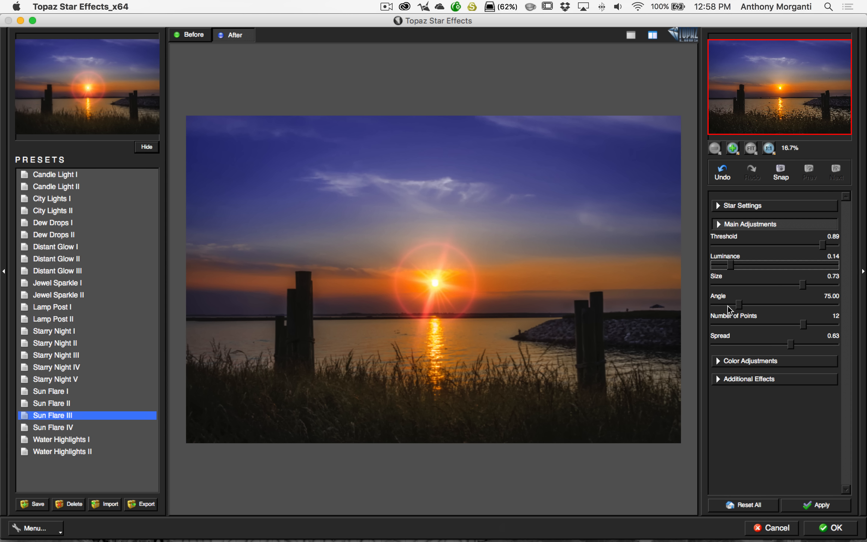
{"action": "left_click_drag", "start_coordinate": [739, 303], "coordinate": [699, 306]}
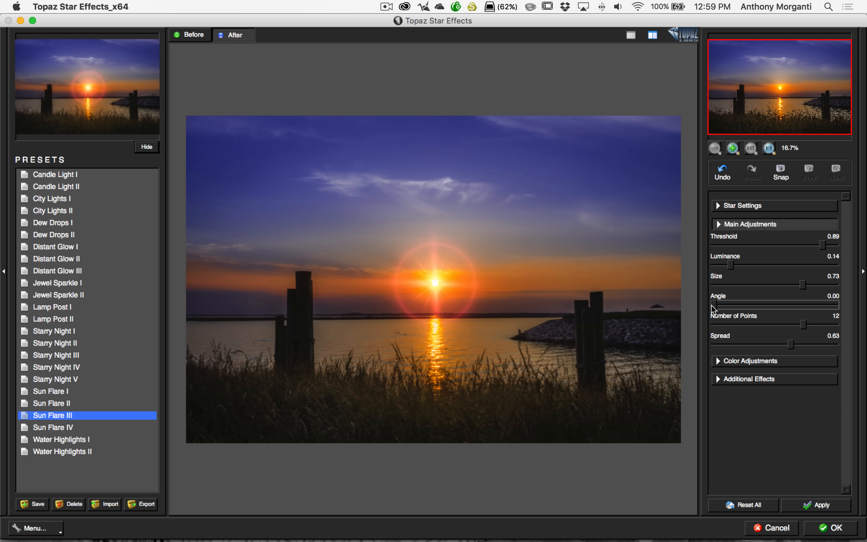
Step: Set the star's Angle to 44.33, Number of Points to 9 and Spread to 0.37, after testing 4 and 12 points and Spread 0.87
{"action": "left_click_drag", "start_coordinate": [719, 307], "coordinate": [730, 307]}
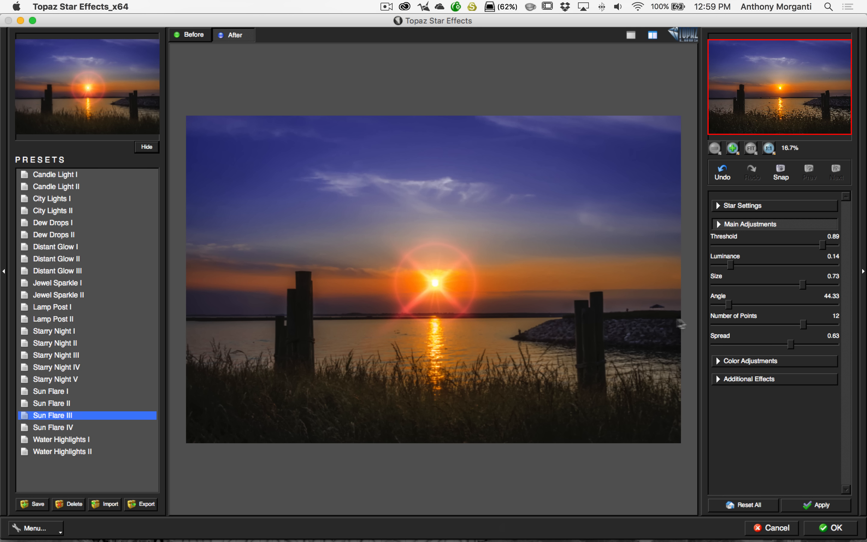
{"action": "left_click_drag", "start_coordinate": [807, 327], "coordinate": [739, 328]}
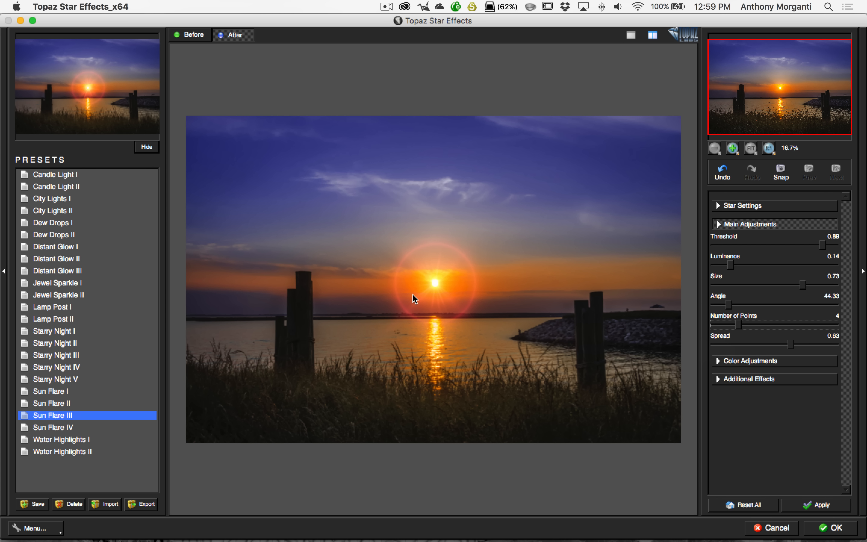
{"action": "left_click_drag", "start_coordinate": [740, 327], "coordinate": [805, 328]}
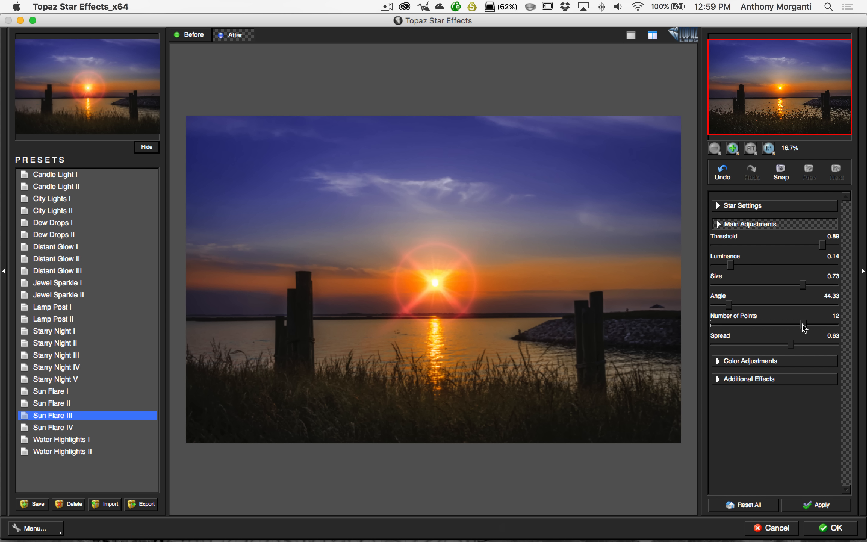
{"action": "left_click_drag", "start_coordinate": [805, 328], "coordinate": [796, 329]}
{"action": "left_click_drag", "start_coordinate": [792, 328], "coordinate": [781, 324]}
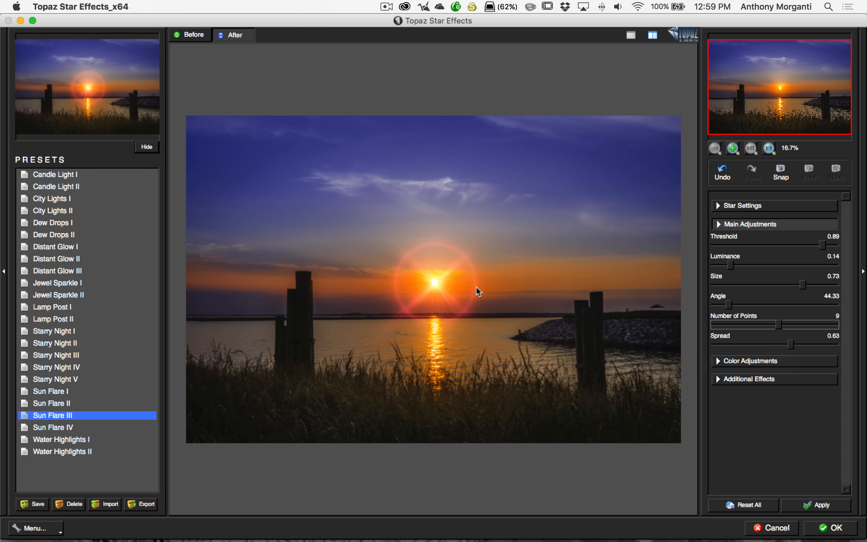
{"action": "left_click_drag", "start_coordinate": [789, 343], "coordinate": [819, 345]}
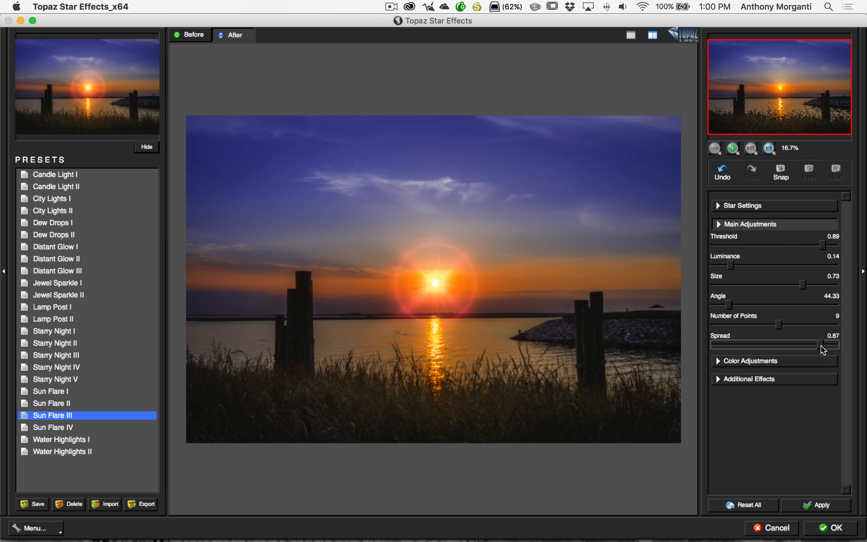
{"action": "left_click_drag", "start_coordinate": [781, 345], "coordinate": [758, 347]}
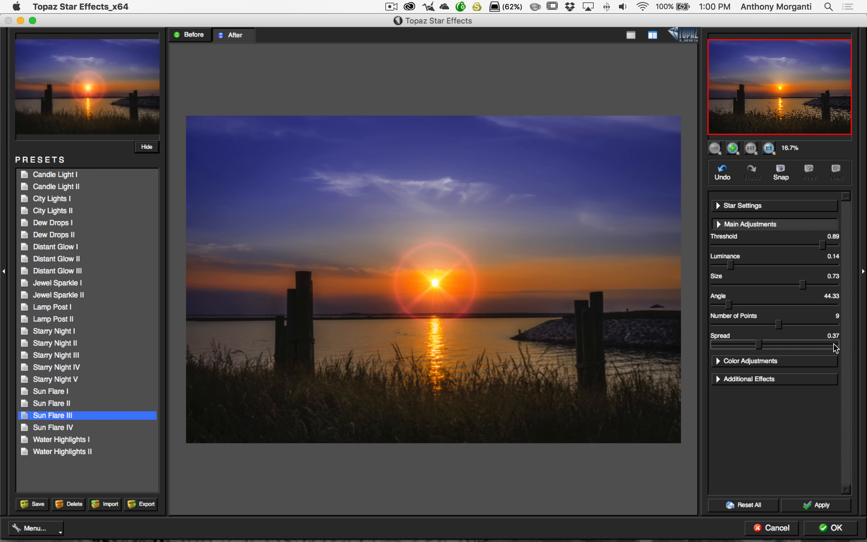
Step: In the Color Adjustments, set Saturation to 0.71 and Temperature to 0.81, after testing Saturation 0.95 and Temperature -0.94
{"action": "left_click", "coordinate": [720, 225]}
{"action": "left_click", "coordinate": [722, 243]}
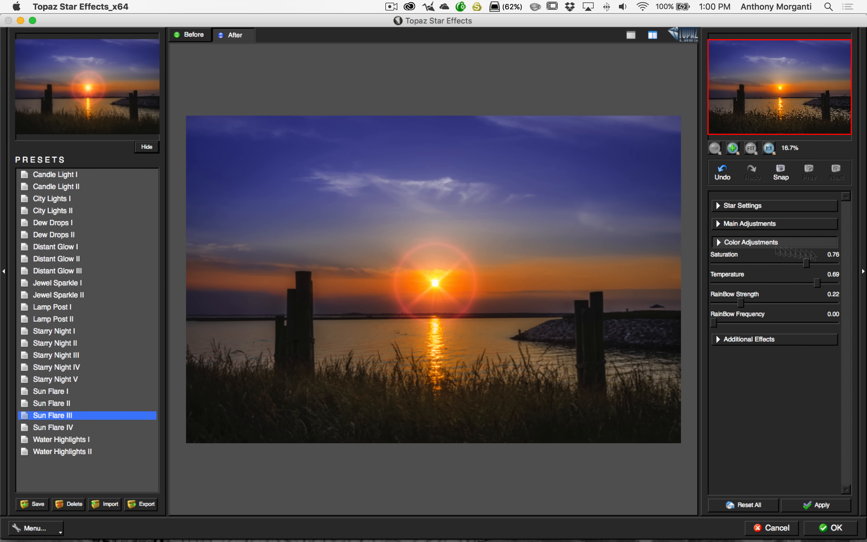
{"action": "left_click_drag", "start_coordinate": [806, 265], "coordinate": [830, 266]}
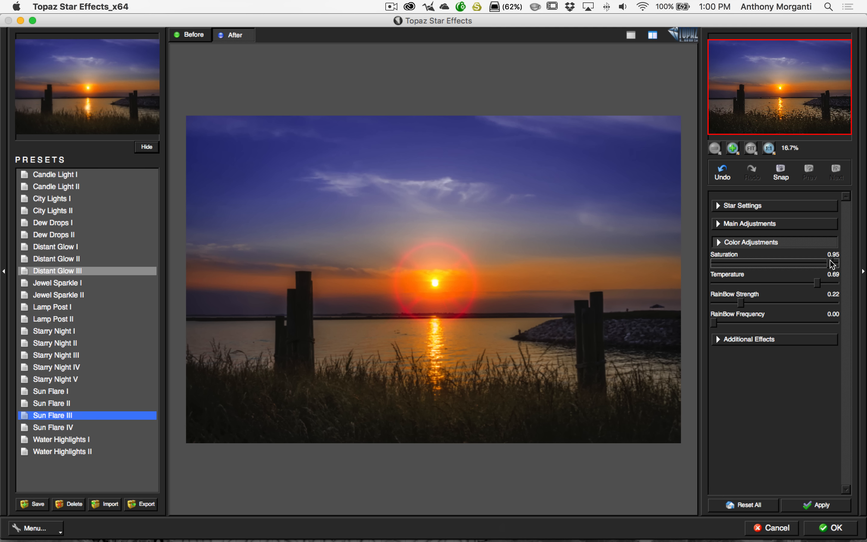
{"action": "left_click_drag", "start_coordinate": [832, 265], "coordinate": [799, 263]}
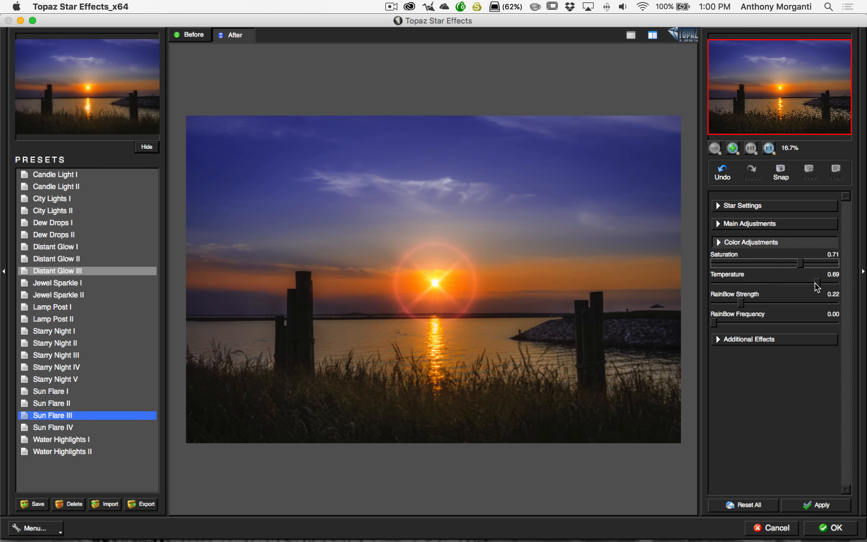
{"action": "left_click_drag", "start_coordinate": [818, 287], "coordinate": [717, 286]}
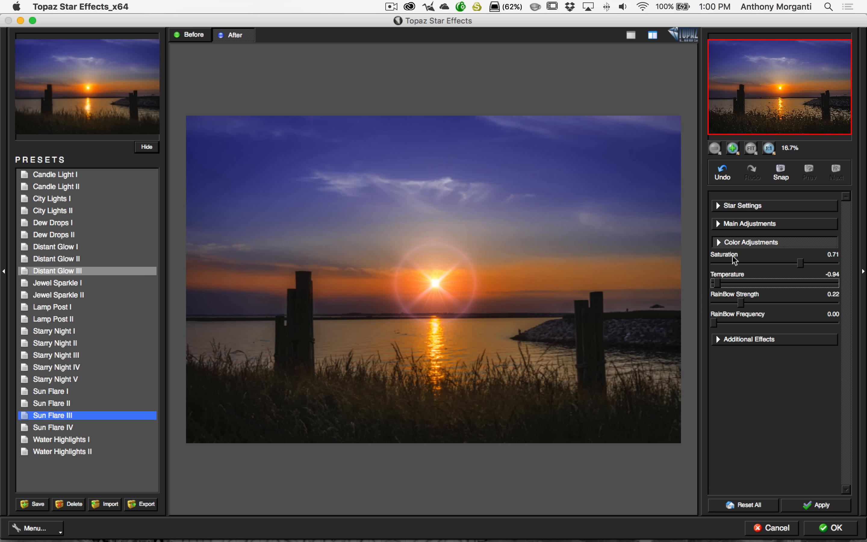
{"action": "left_click_drag", "start_coordinate": [718, 283], "coordinate": [820, 283]}
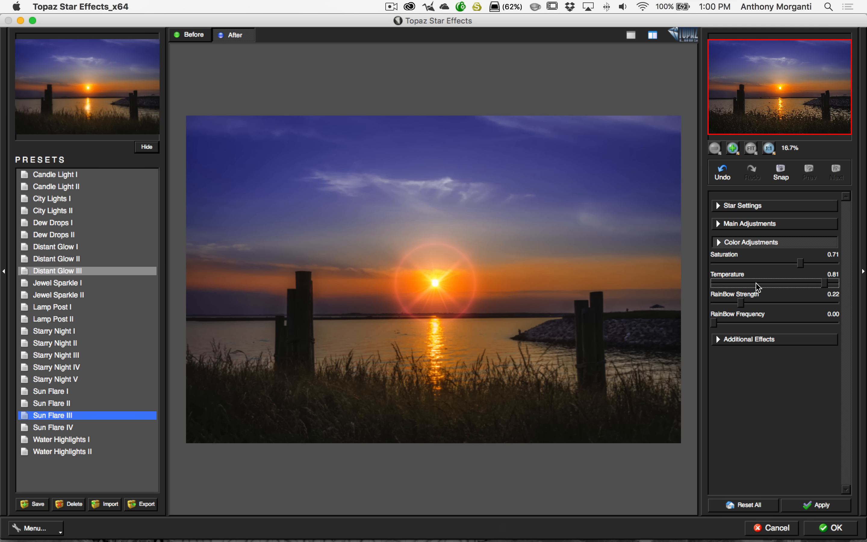
Step: Set the star's RainBow Strength to 0.64 and RainBow Frequency to 0.75, after testing strengths of 0.79 and 0.22
{"action": "left_click_drag", "start_coordinate": [742, 303], "coordinate": [811, 307]}
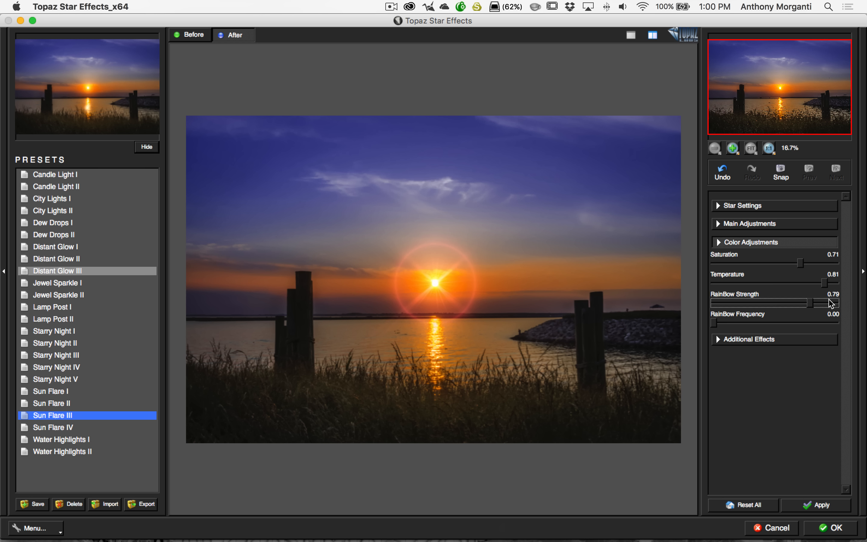
{"action": "left_click_drag", "start_coordinate": [809, 305], "coordinate": [741, 304]}
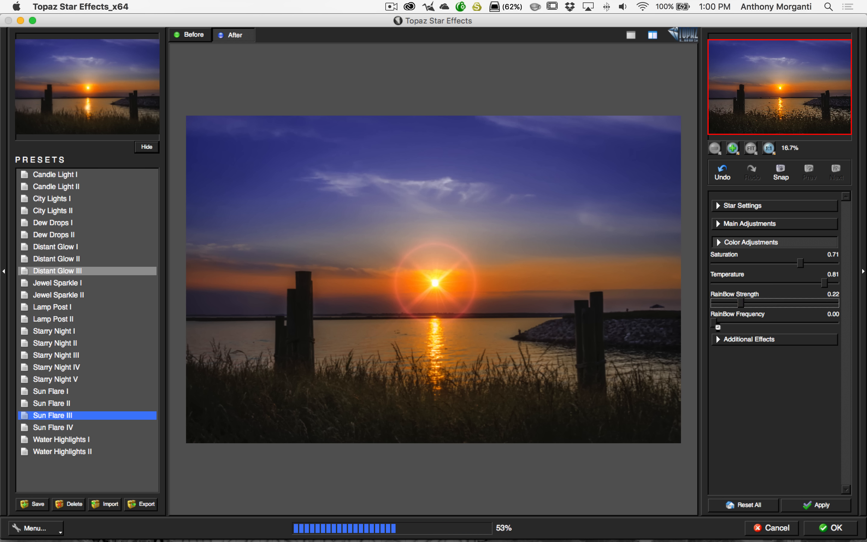
{"action": "left_click_drag", "start_coordinate": [715, 324], "coordinate": [806, 324]}
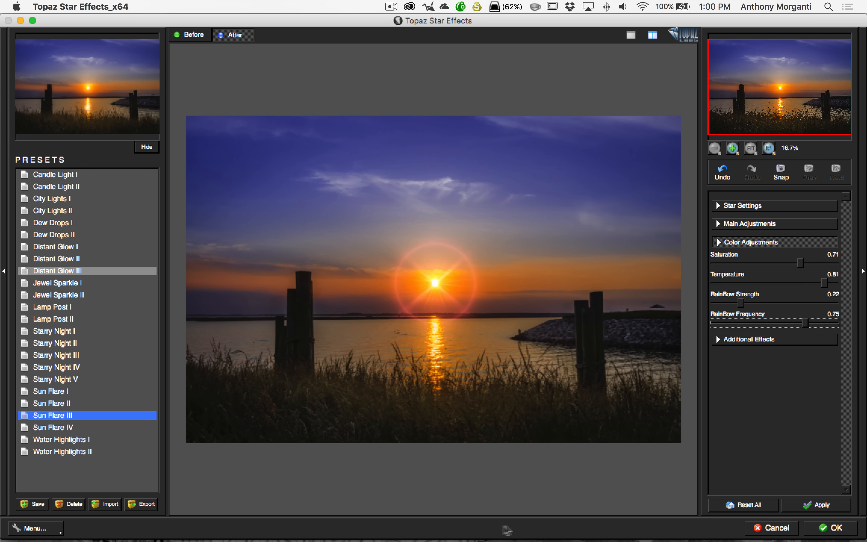
{"action": "left_click_drag", "start_coordinate": [742, 301], "coordinate": [793, 303]}
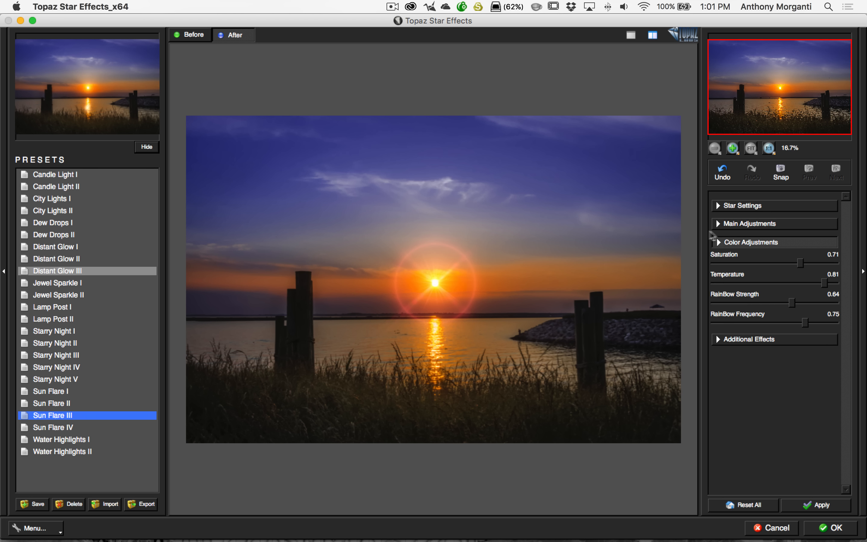
Step: In the Additional Effects, set Secondary Points to 0.25, Glow to 0.39 and Ring Flare to 0.32, after testing Glow 0.77 and Ring Flare 0.74
{"action": "left_click", "coordinate": [717, 339]}
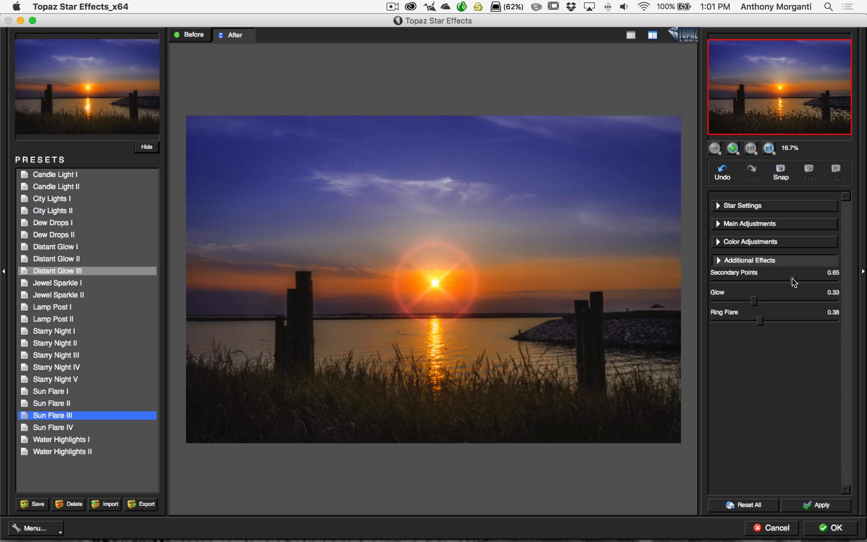
{"action": "left_click_drag", "start_coordinate": [794, 283], "coordinate": [764, 282]}
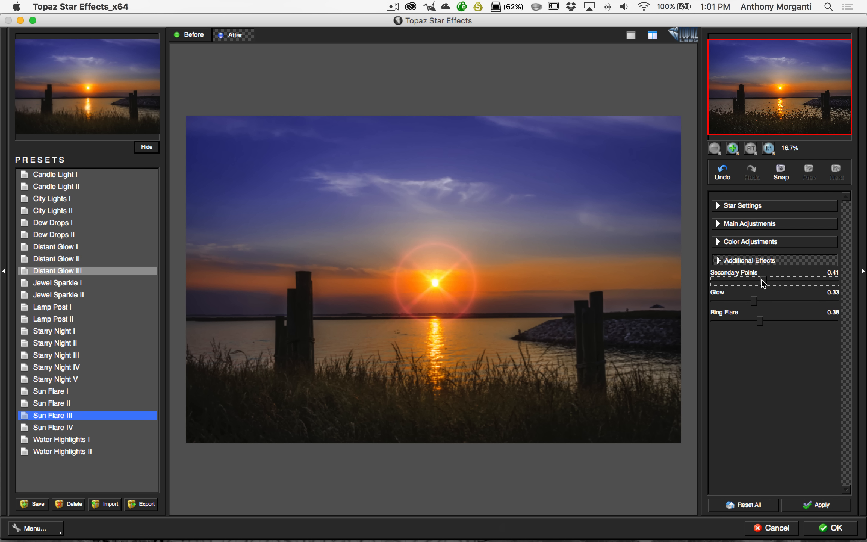
{"action": "left_click_drag", "start_coordinate": [764, 283], "coordinate": [745, 282]}
{"action": "left_click_drag", "start_coordinate": [758, 303], "coordinate": [809, 304]}
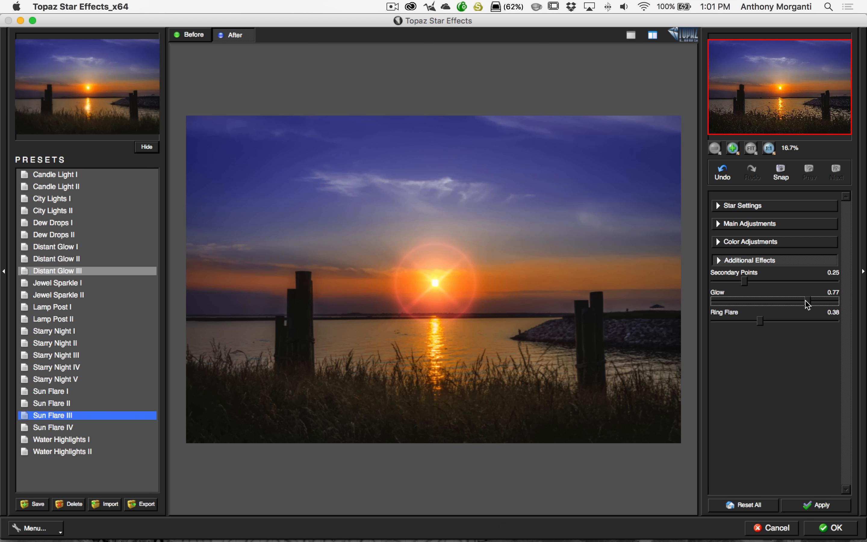
{"action": "left_click_drag", "start_coordinate": [806, 303], "coordinate": [761, 305]}
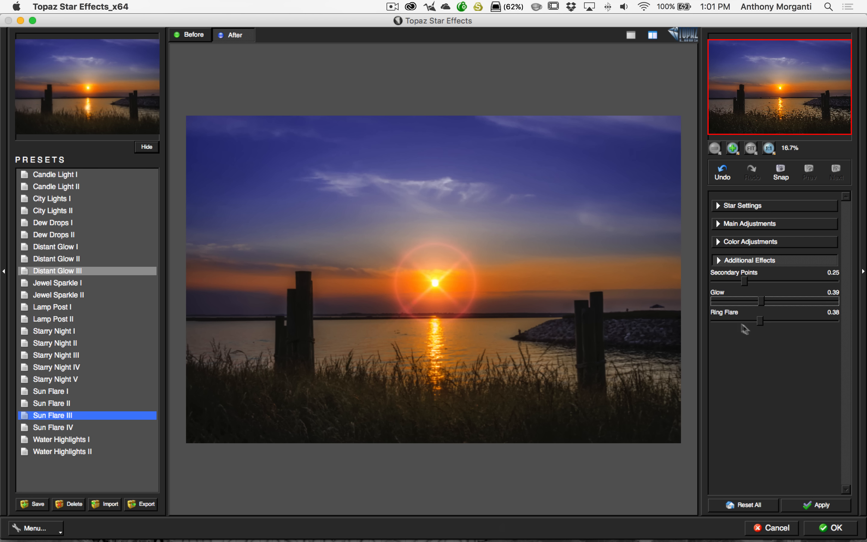
{"action": "left_click_drag", "start_coordinate": [762, 322], "coordinate": [806, 323]}
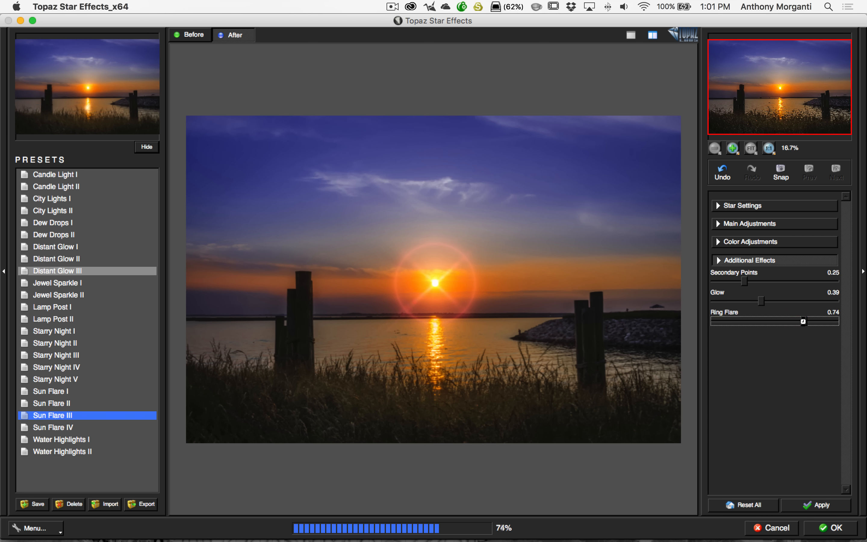
{"action": "left_click_drag", "start_coordinate": [804, 322], "coordinate": [754, 322]}
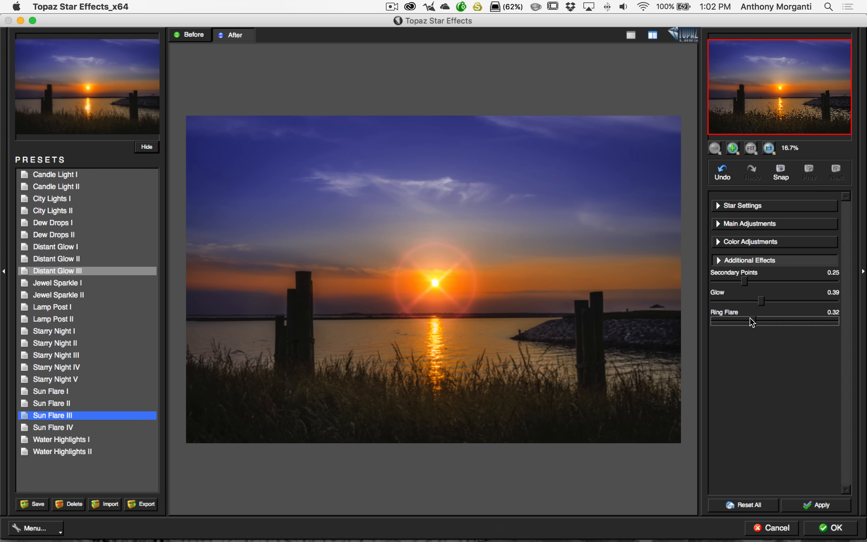
Step: Refine the Main Adjustments with Spread 0.52 and Size 0.83, after testing Spread 0.60
{"action": "left_click", "coordinate": [719, 241]}
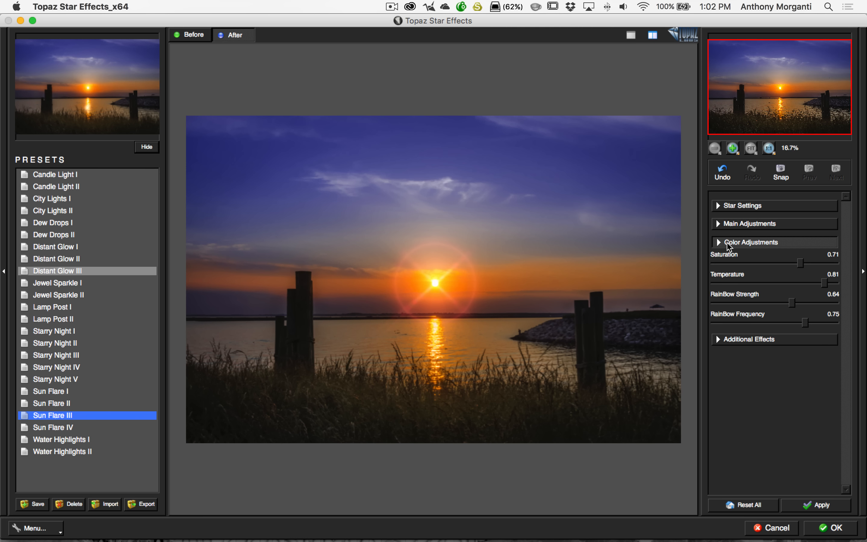
{"action": "left_click", "coordinate": [719, 224]}
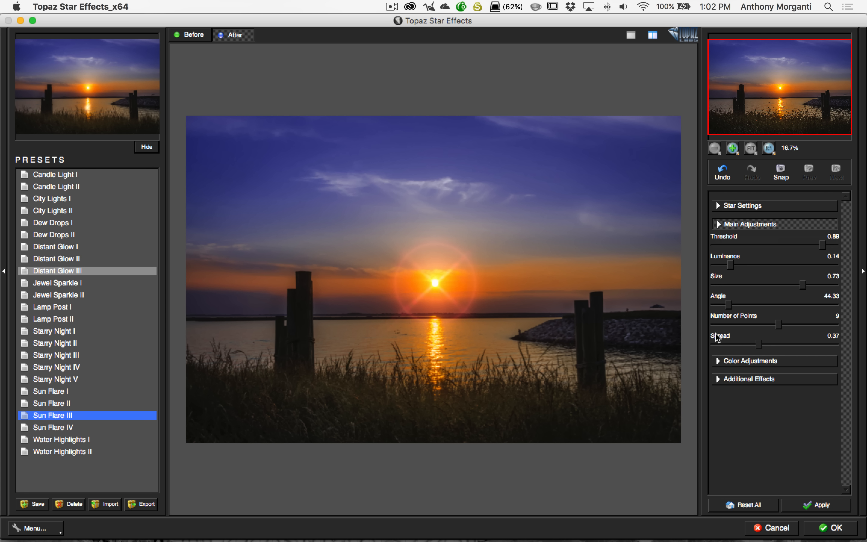
{"action": "left_click_drag", "start_coordinate": [760, 346], "coordinate": [789, 346]}
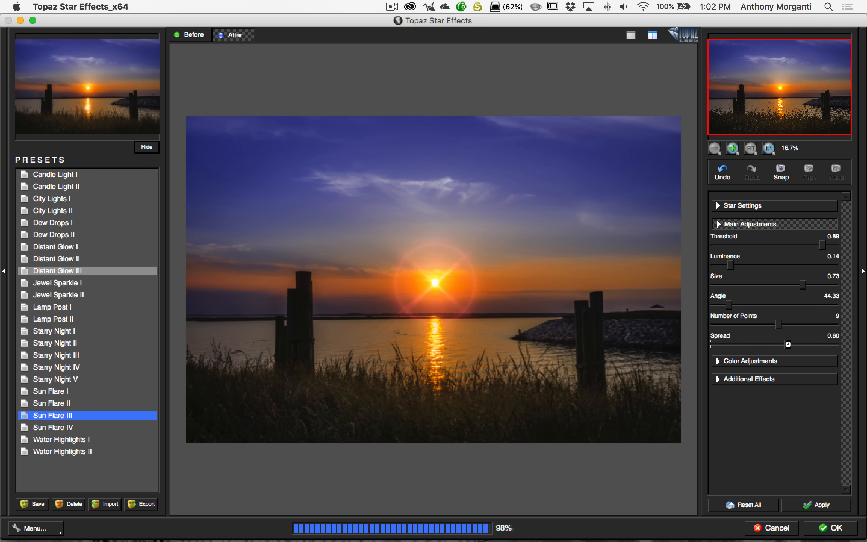
{"action": "left_click_drag", "start_coordinate": [788, 345], "coordinate": [776, 346]}
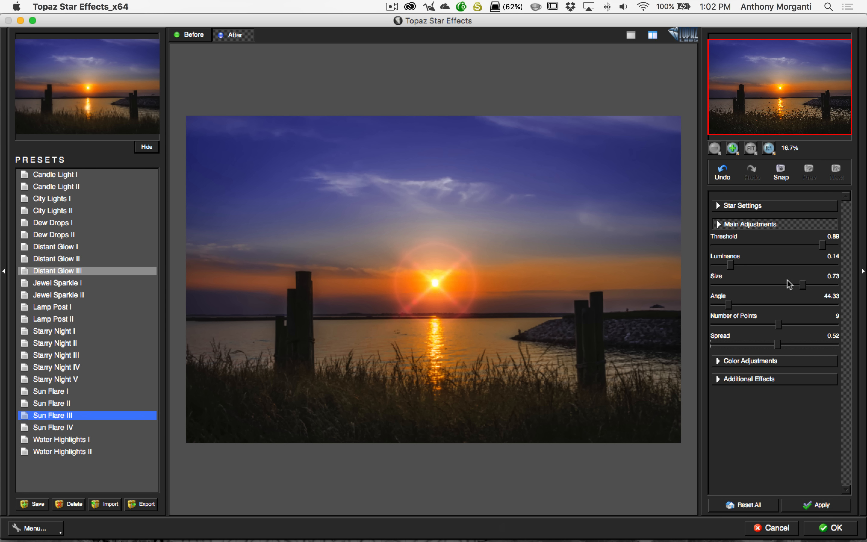
{"action": "left_click_drag", "start_coordinate": [803, 286], "coordinate": [817, 288]}
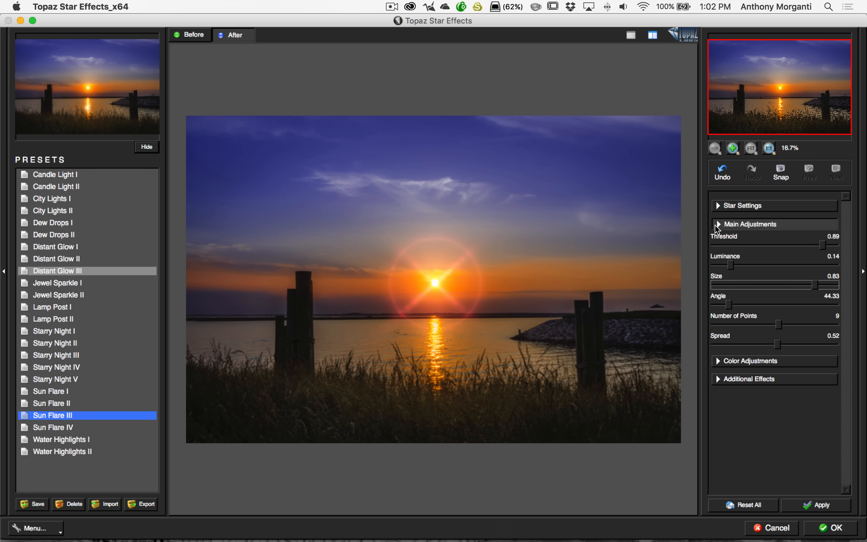
Step: Review the Additional Effects settings and accept the star effect, returning to Lightroom with the edited sunset photo
{"action": "left_click", "coordinate": [718, 224]}
{"action": "left_click", "coordinate": [719, 260]}
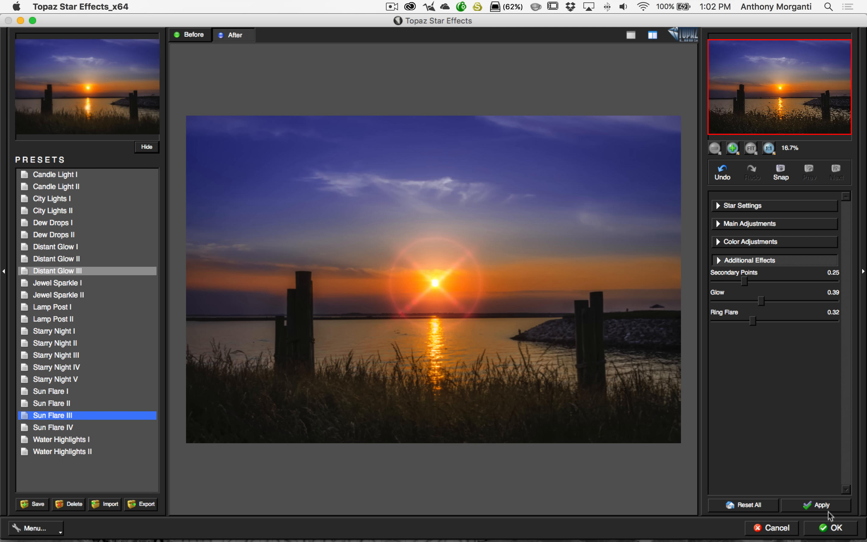
{"action": "left_click", "coordinate": [833, 529]}
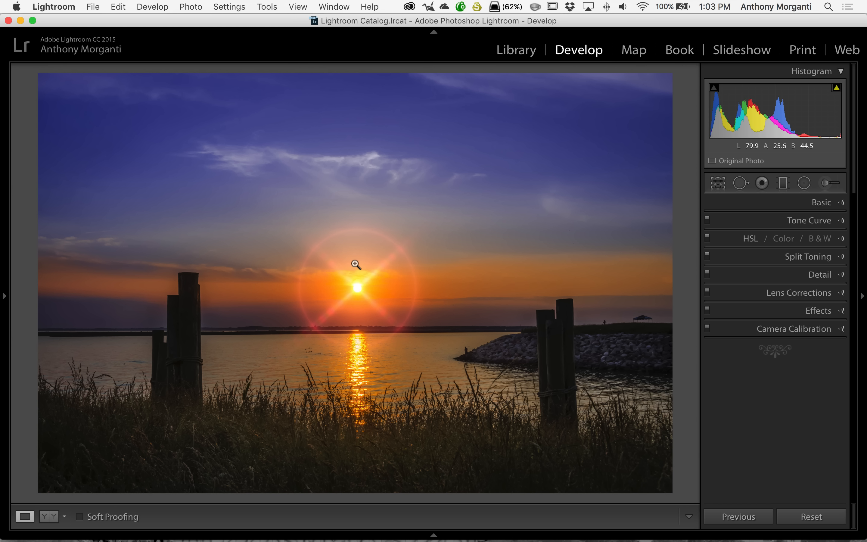
Step: Go to the night city skyline photo and open its original in Topaz Fusion Express 2, running the Star Effects plugin
{"action": "key", "text": "Right"}
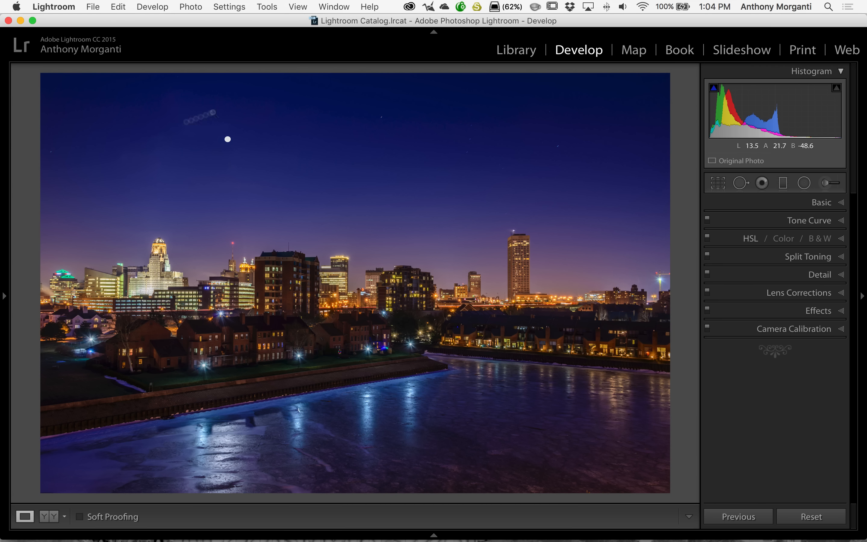
{"action": "right_click", "coordinate": [482, 148]}
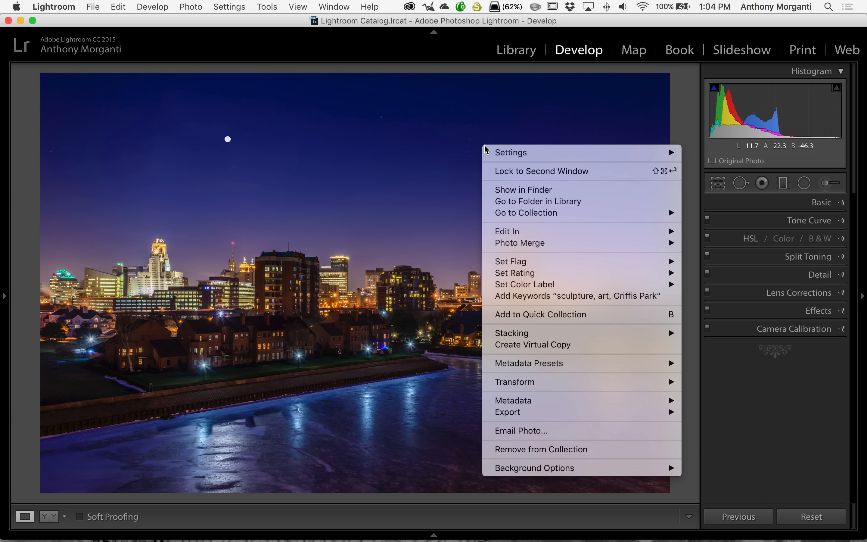
{"action": "mouse_move", "coordinate": [514, 234]}
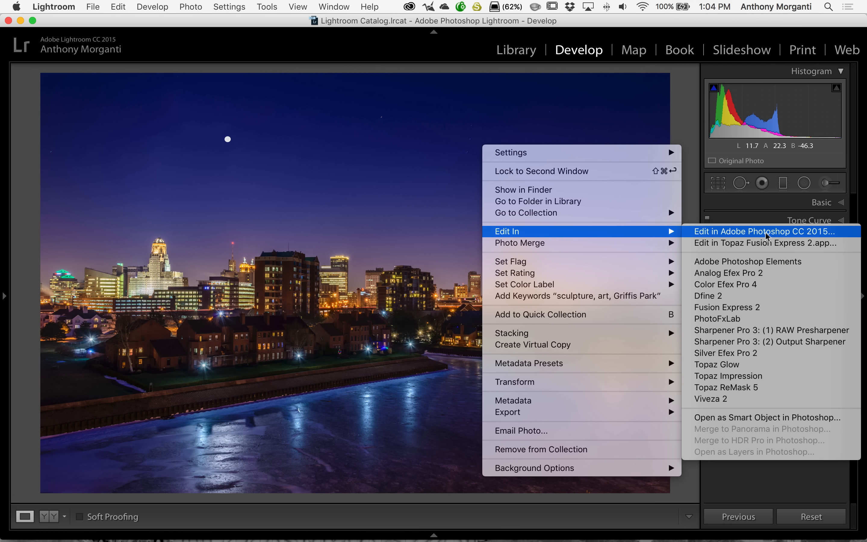
{"action": "left_click", "coordinate": [760, 244]}
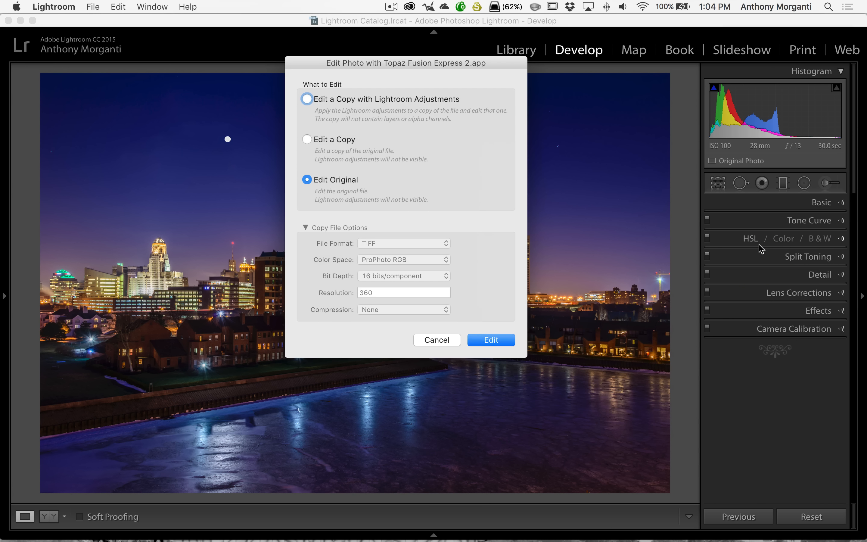
{"action": "left_click", "coordinate": [487, 341]}
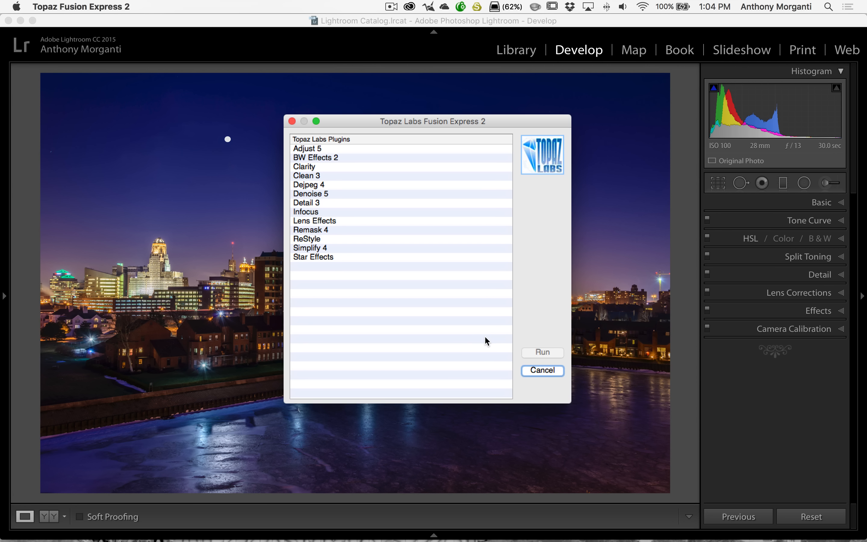
{"action": "left_click", "coordinate": [315, 257]}
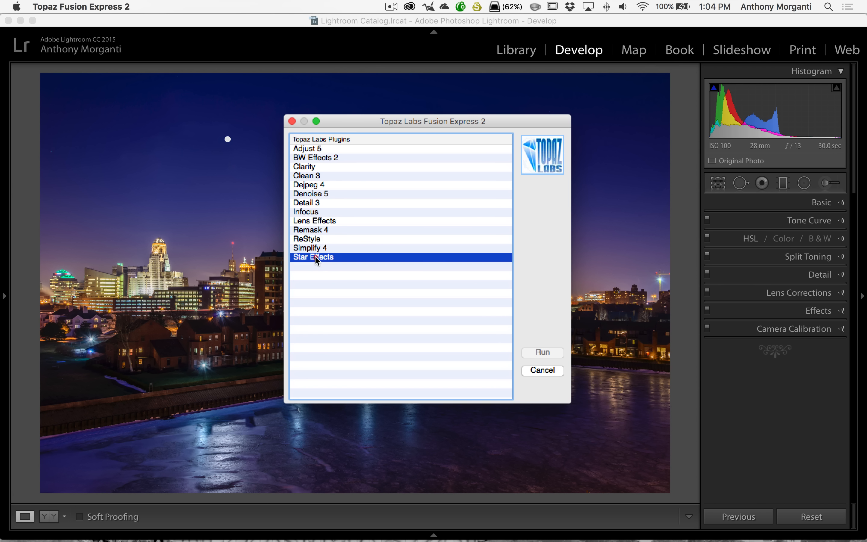
{"action": "left_click", "coordinate": [534, 351]}
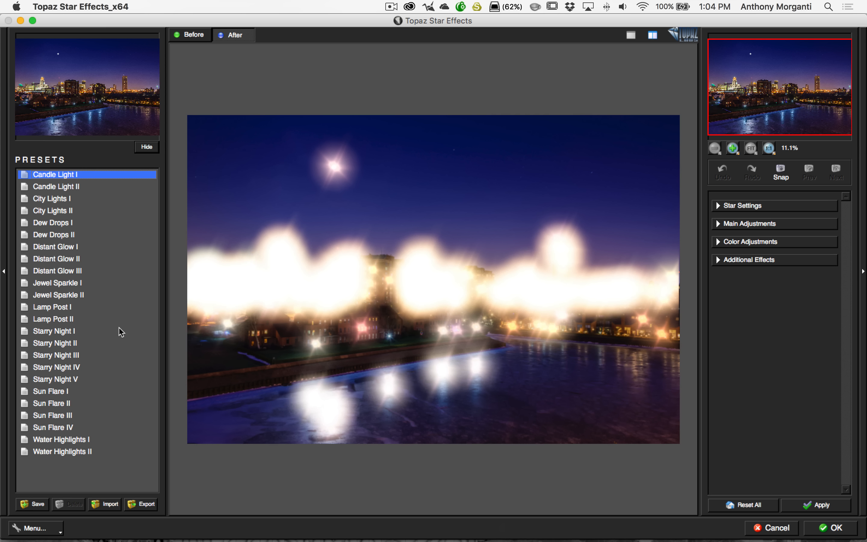
Step: Compare the Starry Night I to V presets on the skyline photo and apply Starry Night IV
{"action": "left_click", "coordinate": [47, 331]}
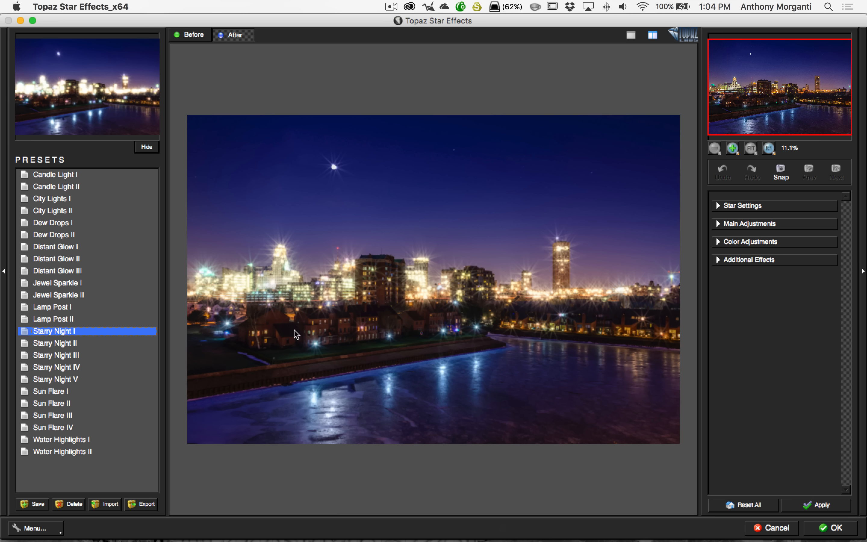
{"action": "left_click", "coordinate": [58, 343]}
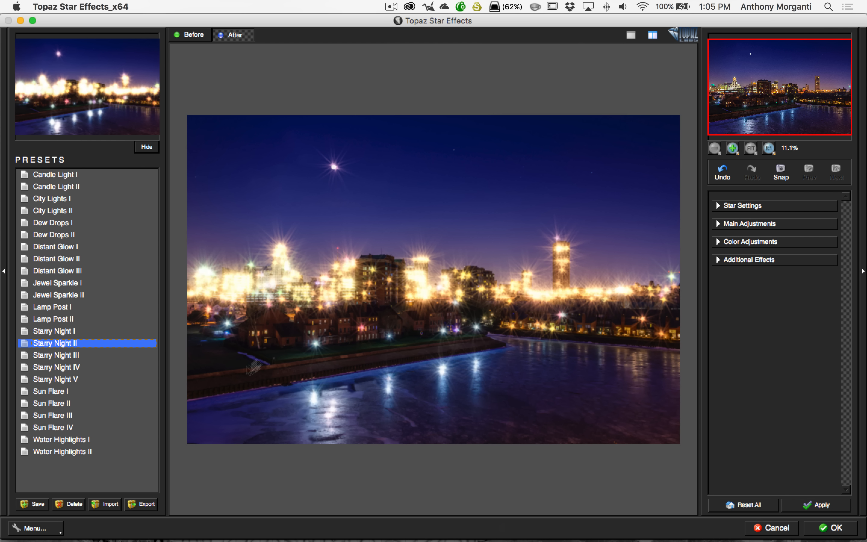
{"action": "left_click", "coordinate": [54, 403]}
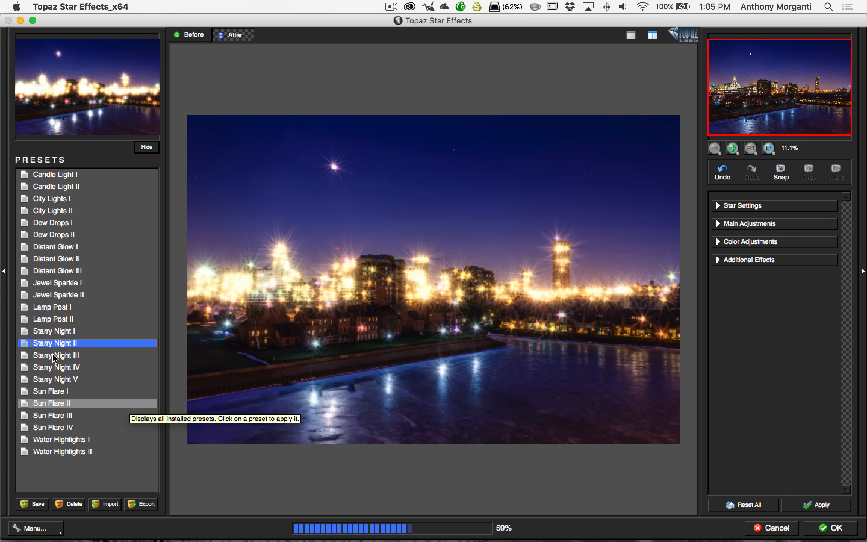
{"action": "key", "text": "Up"}
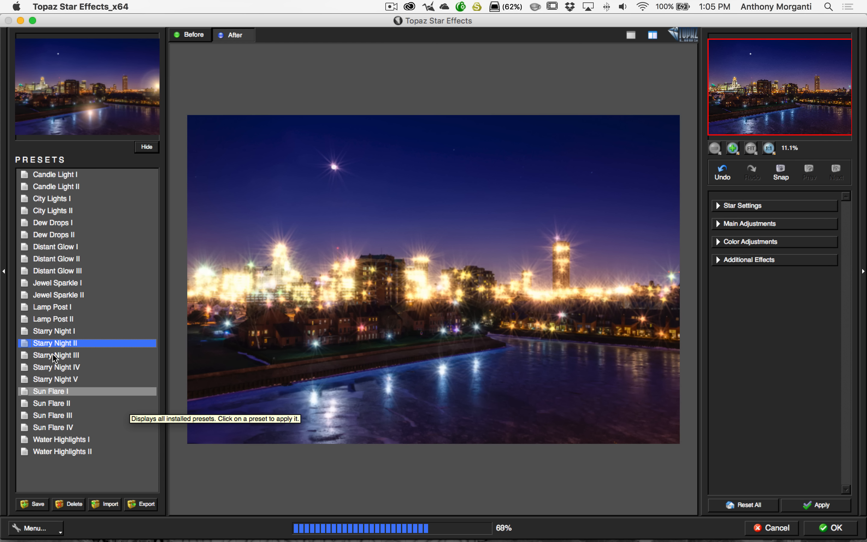
{"action": "key", "text": "Up"}
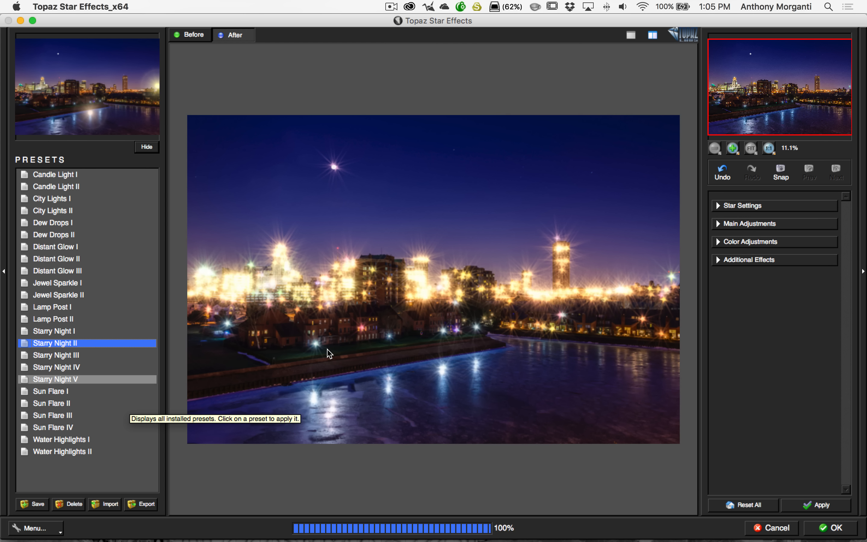
{"action": "key", "text": "Up"}
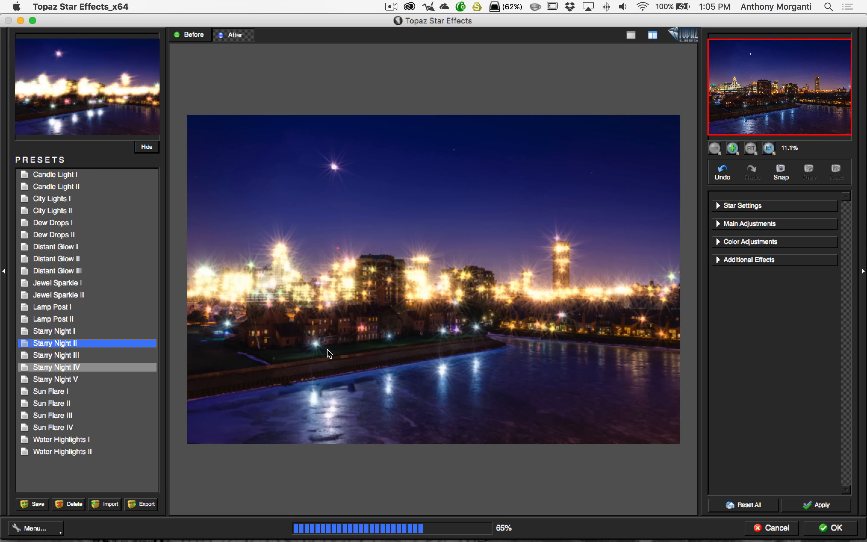
{"action": "key", "text": "Up"}
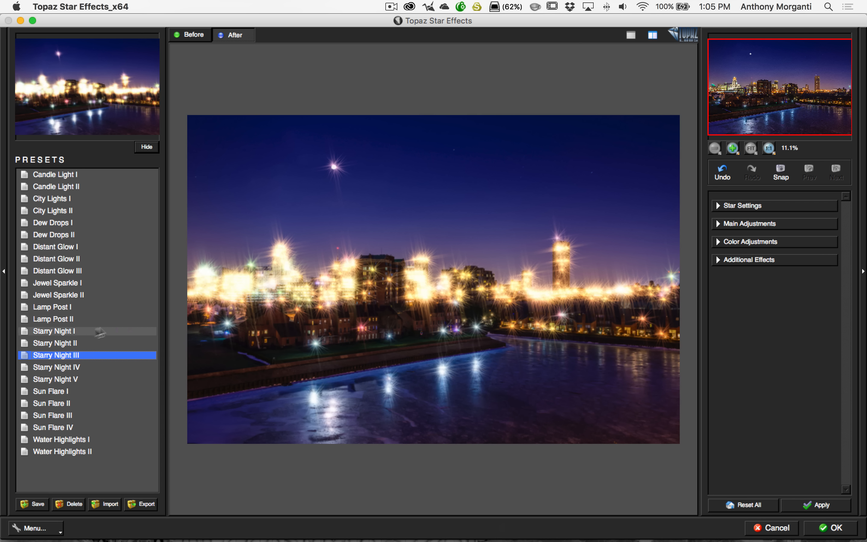
{"action": "left_click", "coordinate": [66, 367]}
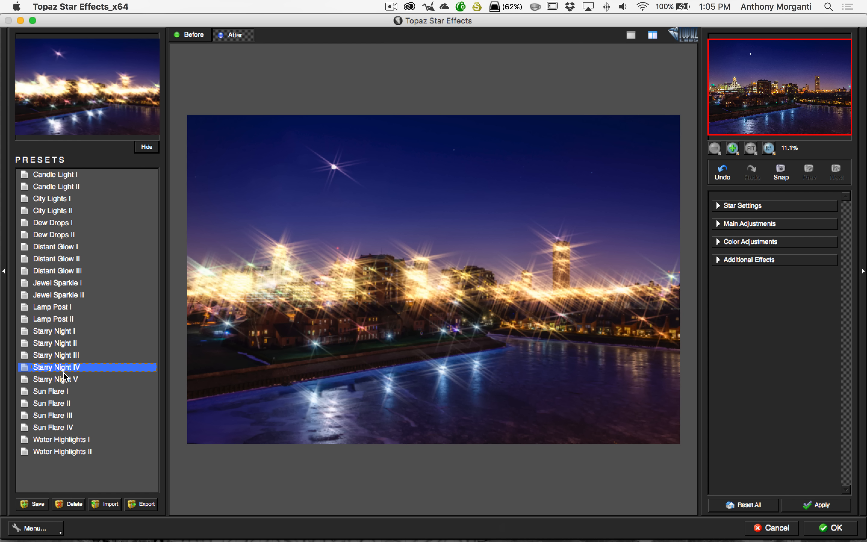
{"action": "left_click", "coordinate": [64, 379]}
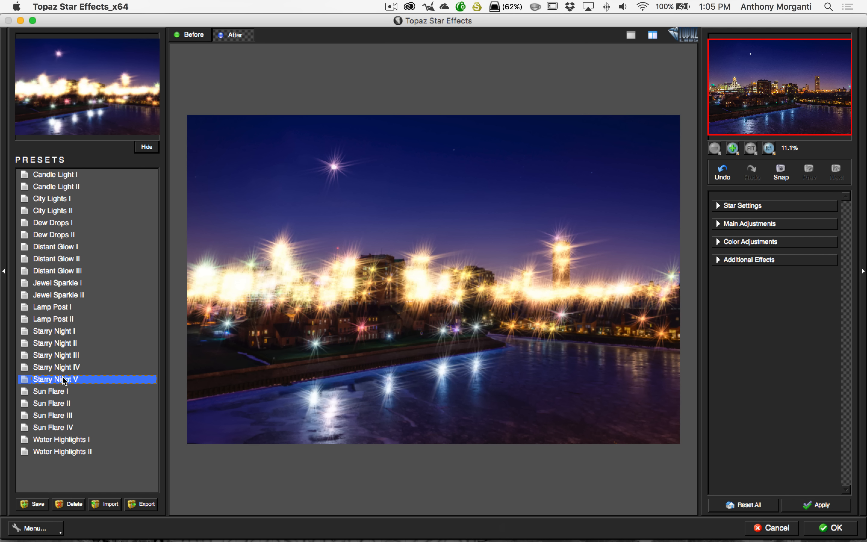
{"action": "left_click", "coordinate": [66, 369]}
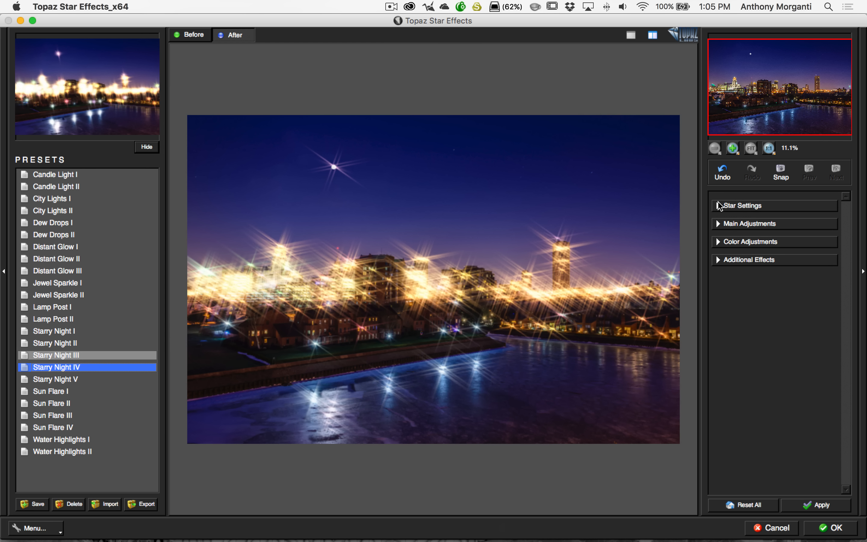
Step: Brush away the star effects along the city skyline and nearby house lights using Hide with brush size 255
{"action": "left_click", "coordinate": [719, 206]}
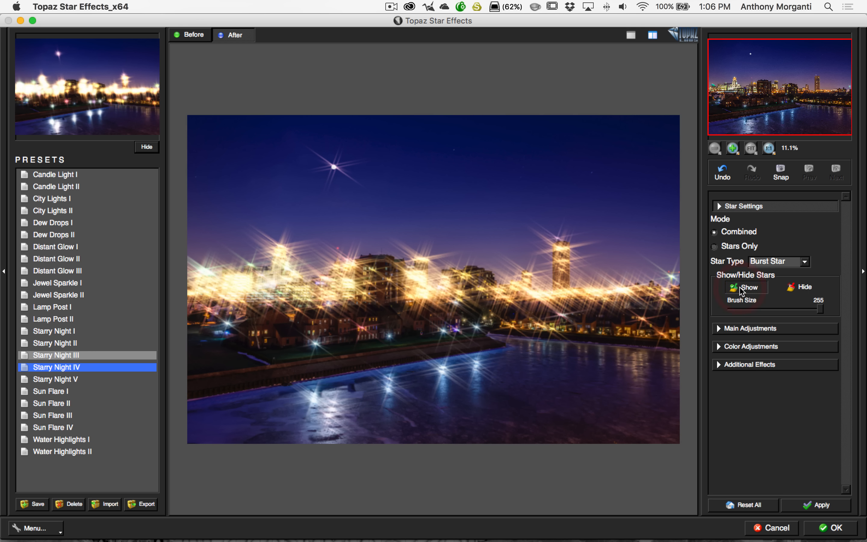
{"action": "left_click", "coordinate": [802, 290]}
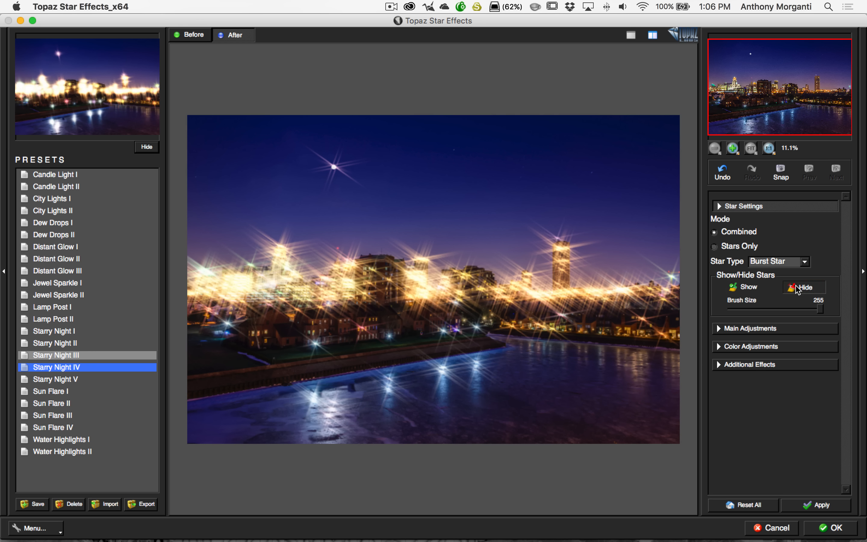
{"action": "left_click_drag", "start_coordinate": [820, 309], "coordinate": [830, 306]}
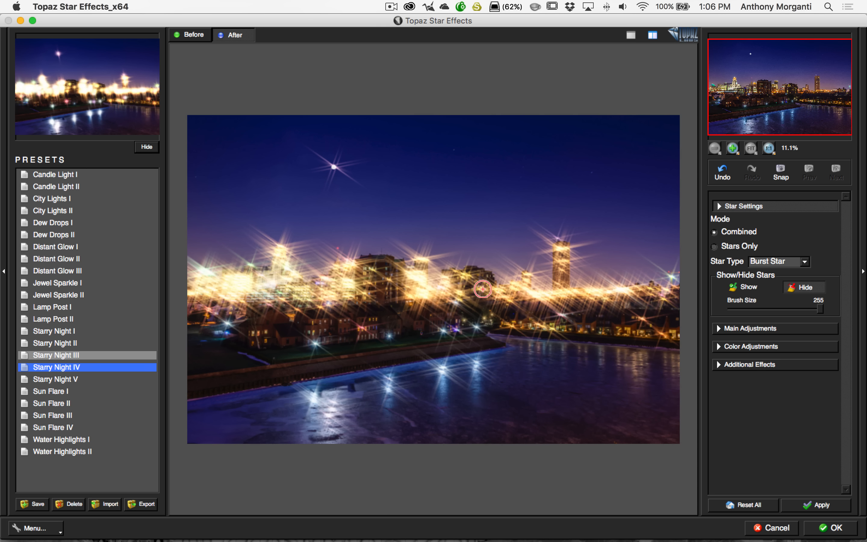
{"action": "left_click", "coordinate": [483, 289]}
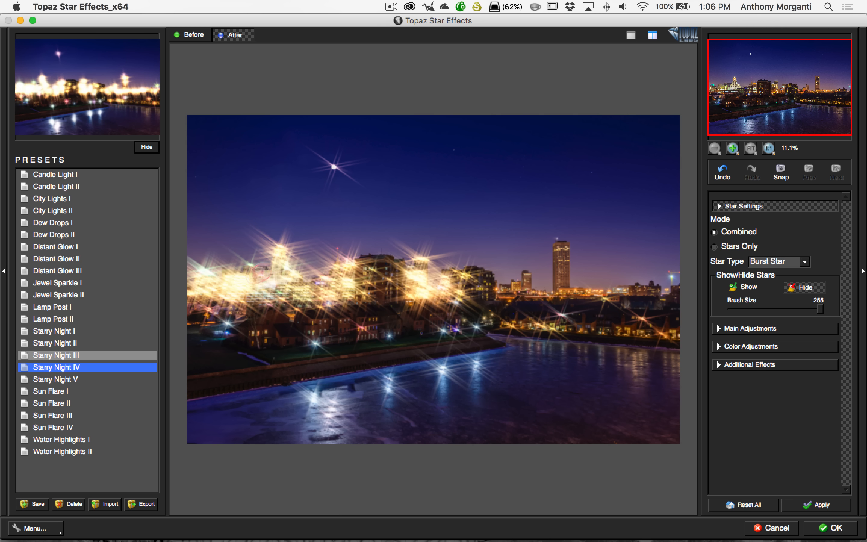
{"action": "left_click", "coordinate": [439, 289]}
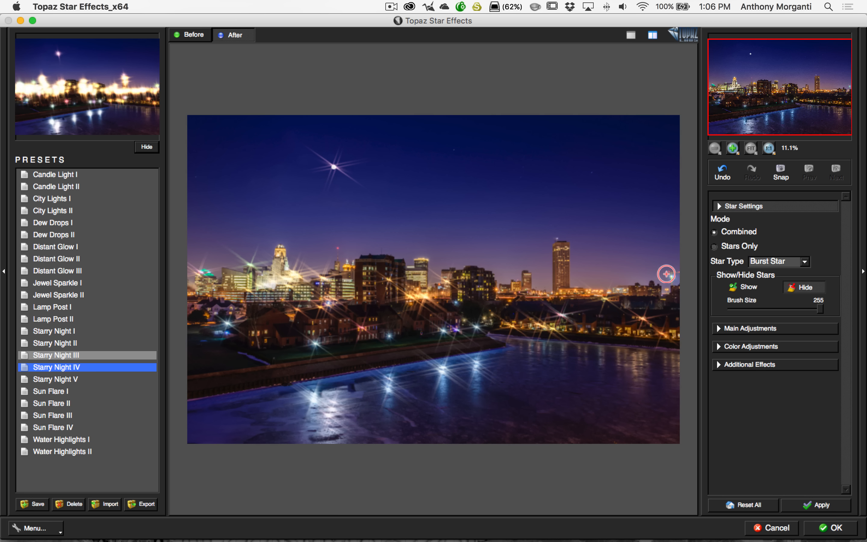
{"action": "left_click", "coordinate": [684, 273]}
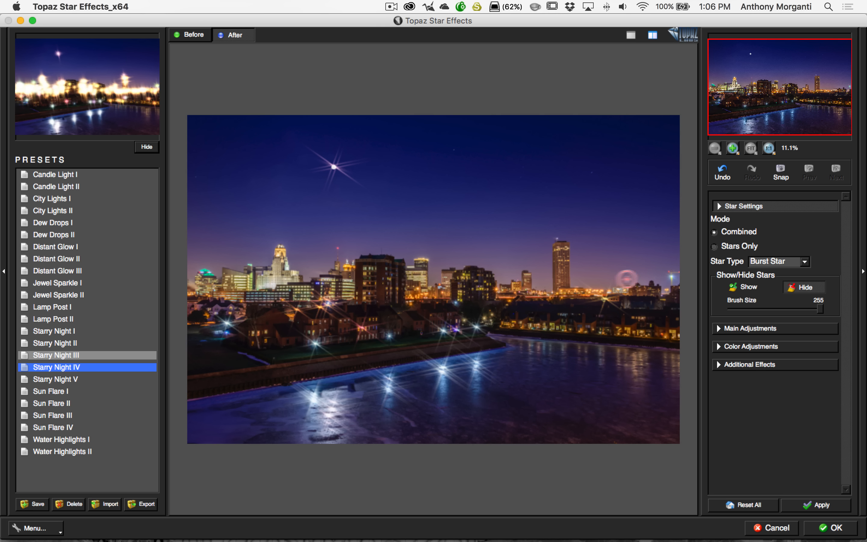
{"action": "left_click", "coordinate": [630, 278]}
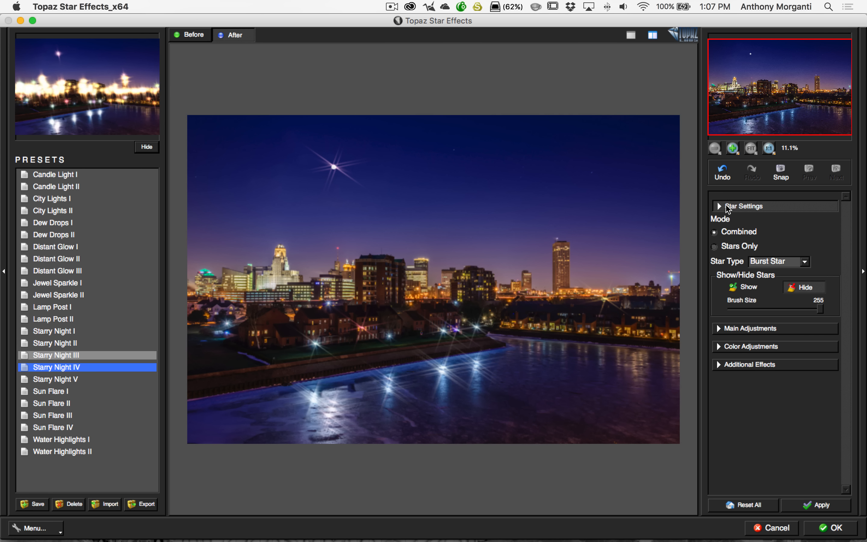
Step: Set the star type to North Star and hide the stars on the bright water reflections
{"action": "left_click", "coordinate": [806, 262]}
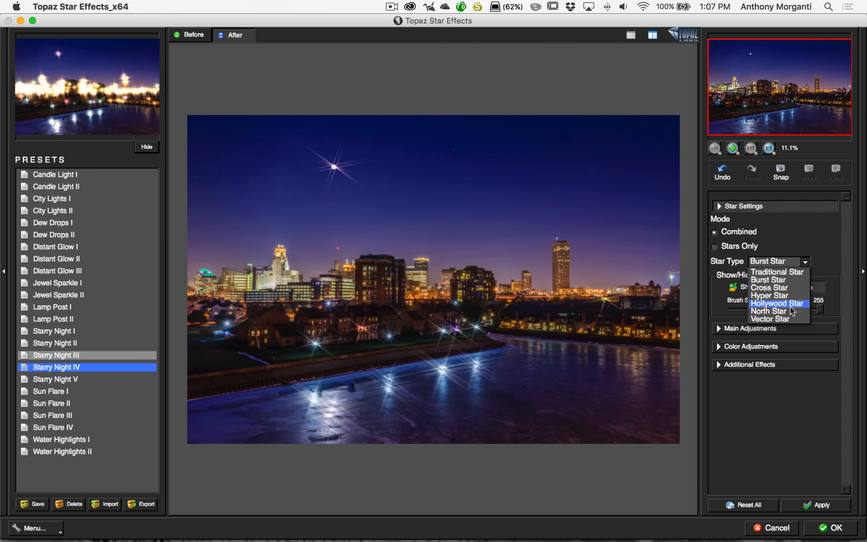
{"action": "left_click", "coordinate": [771, 312]}
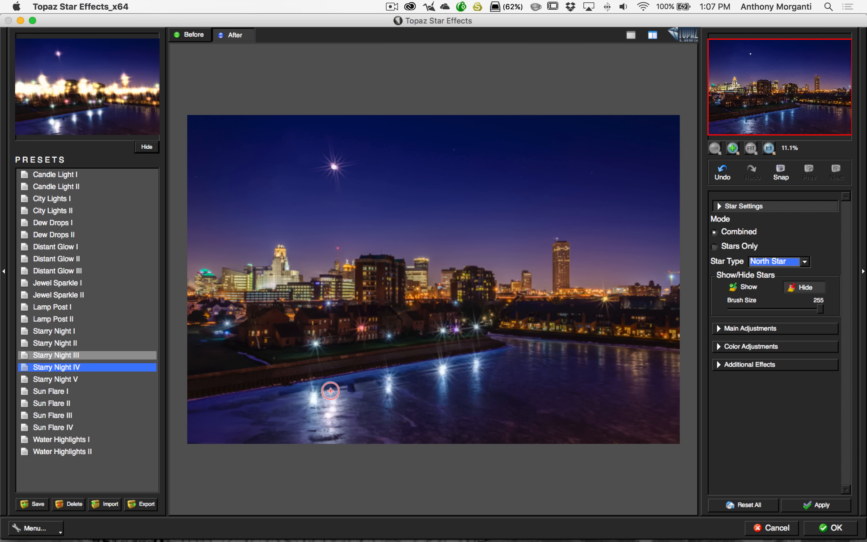
{"action": "left_click", "coordinate": [494, 357]}
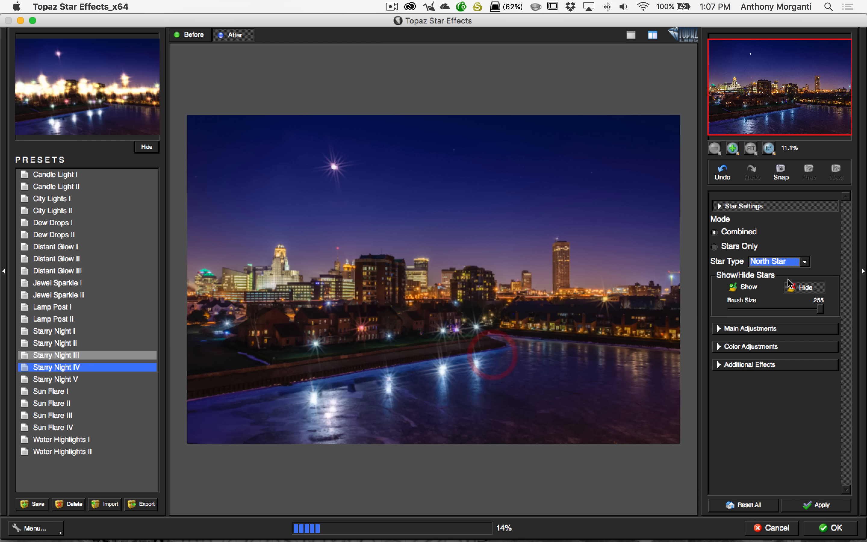
{"action": "left_click", "coordinate": [805, 288]}
{"action": "left_click", "coordinate": [805, 289]}
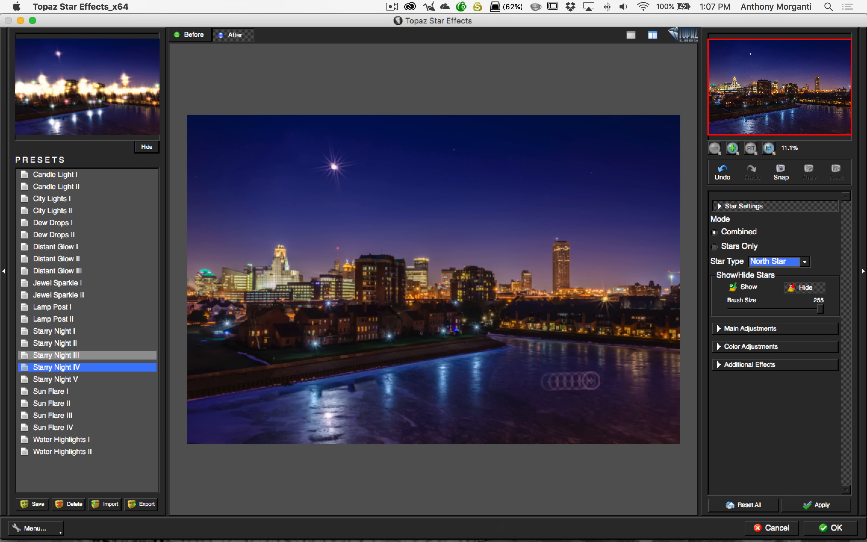
Step: Try the Vector, North, Hollywood, Hyper, Cross and Traditional star types on the remaining stars
{"action": "left_click", "coordinate": [473, 343]}
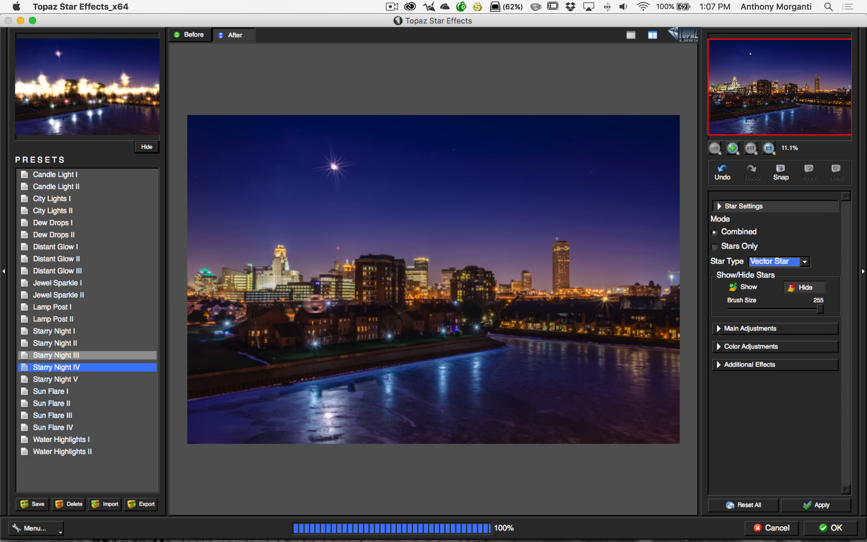
{"action": "left_click", "coordinate": [320, 306]}
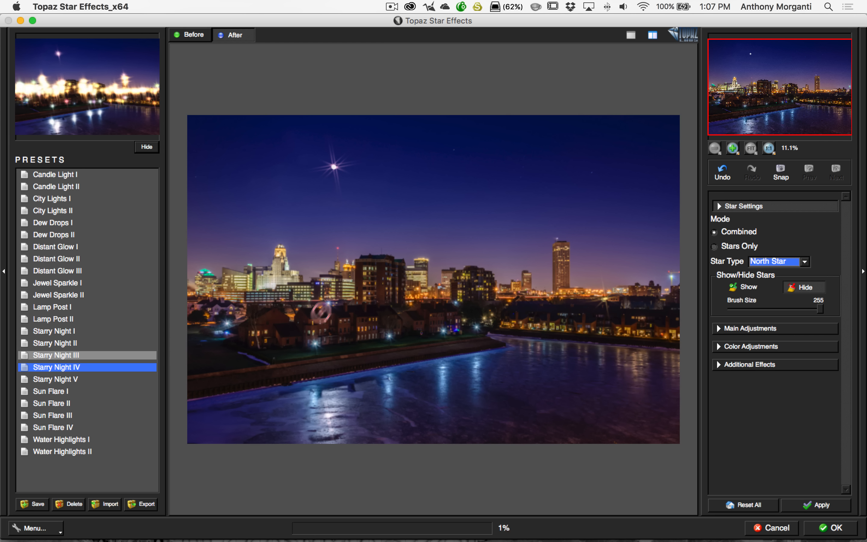
{"action": "left_click", "coordinate": [461, 298]}
{"action": "left_click", "coordinate": [673, 276]}
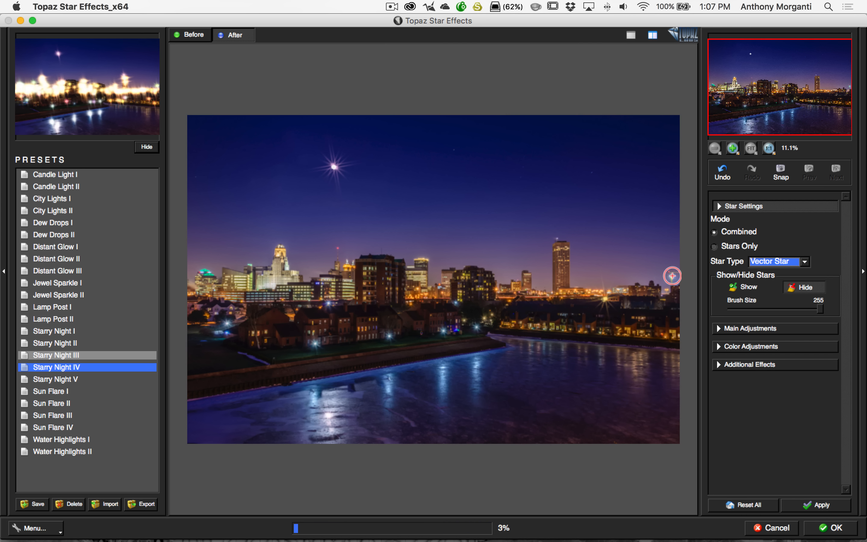
{"action": "left_click", "coordinate": [598, 302]}
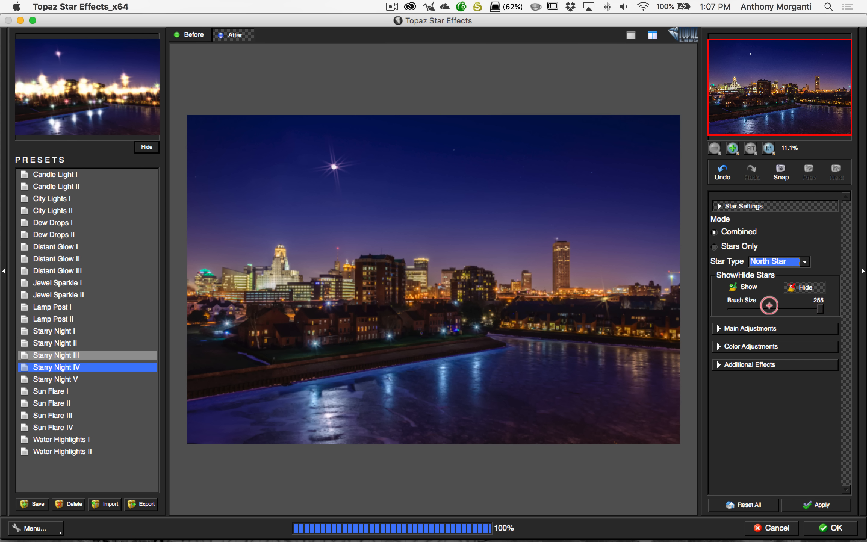
{"action": "left_click", "coordinate": [607, 297]}
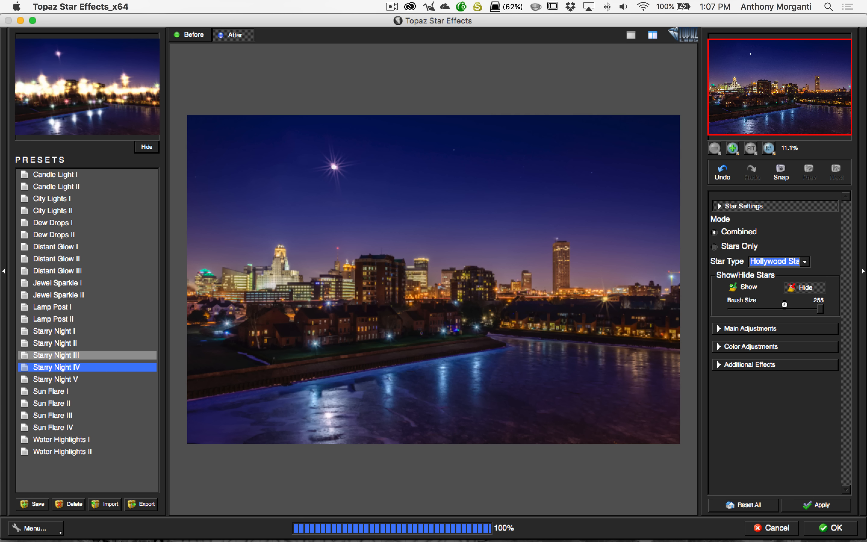
{"action": "key", "text": "Down"}
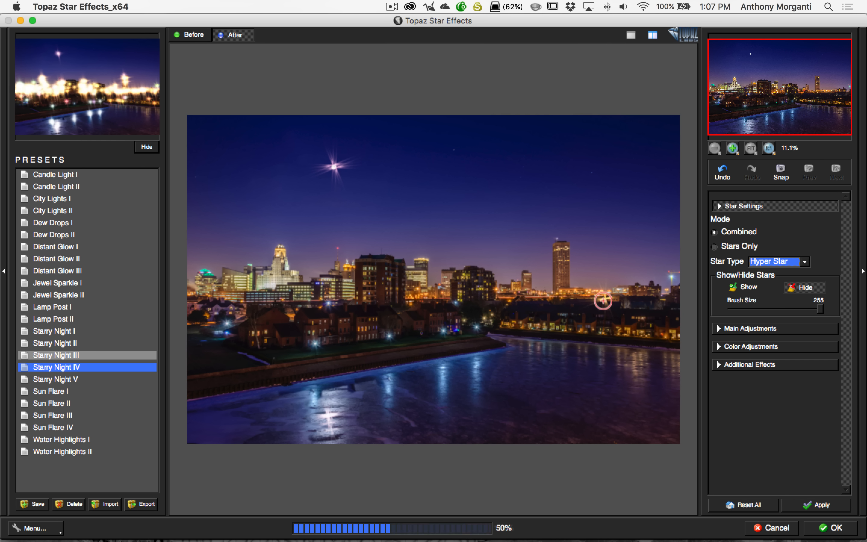
{"action": "key", "text": "Down"}
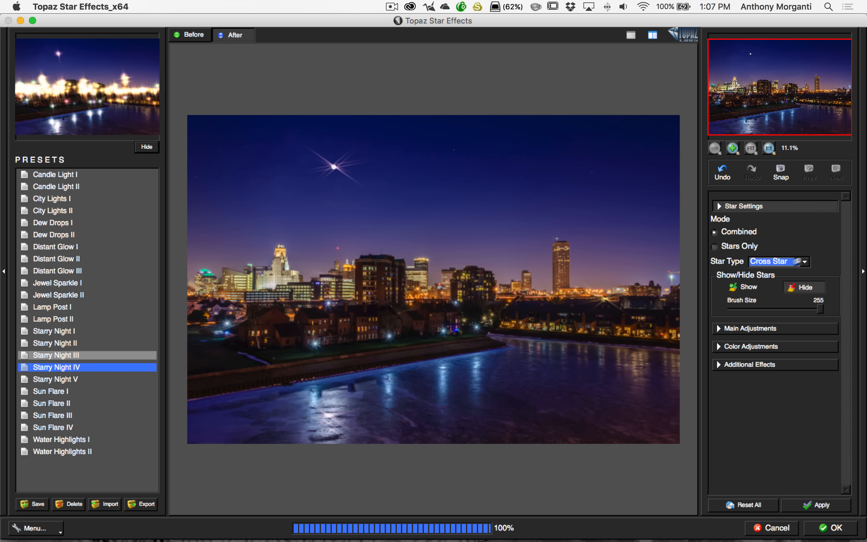
{"action": "key", "text": "Down"}
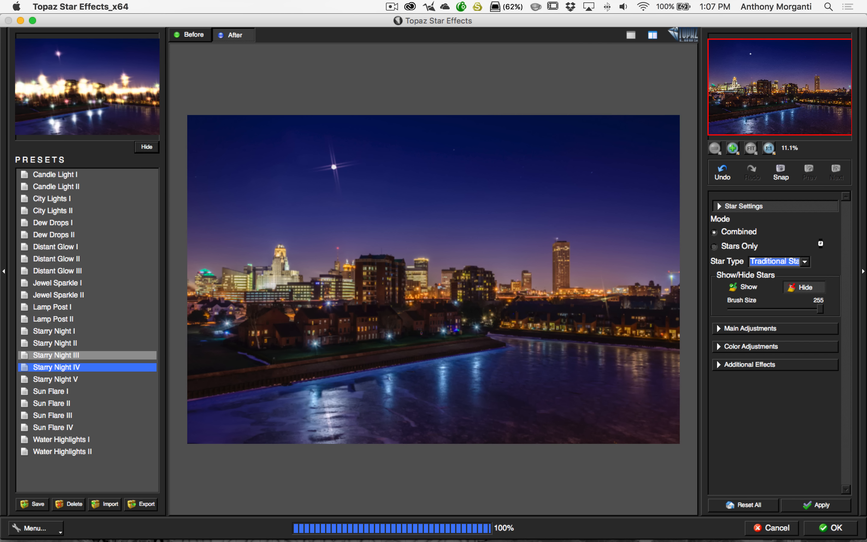
Step: Compare the Burst, Cross, Hyper and North star types, and set the star type to Hollywood Star
{"action": "scroll", "coordinate": [803, 261], "scroll_direction": "down", "scroll_amount": 1}
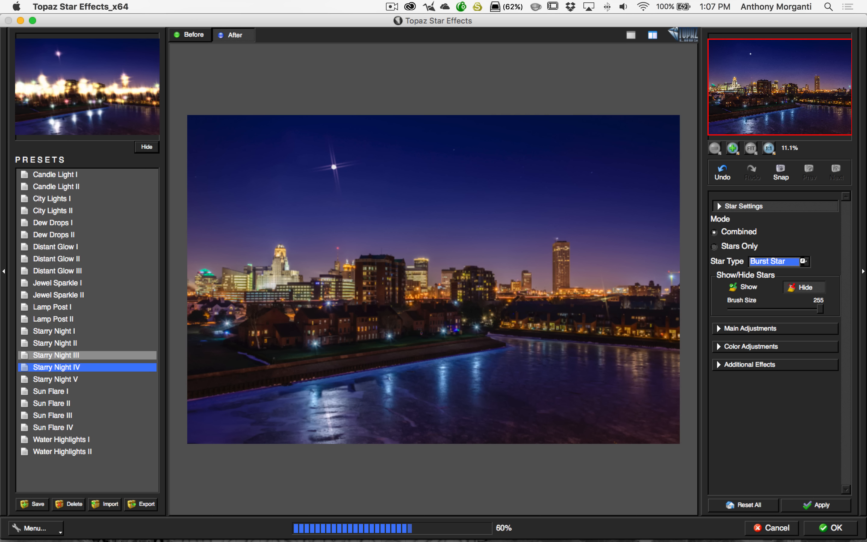
{"action": "left_click", "coordinate": [803, 258]}
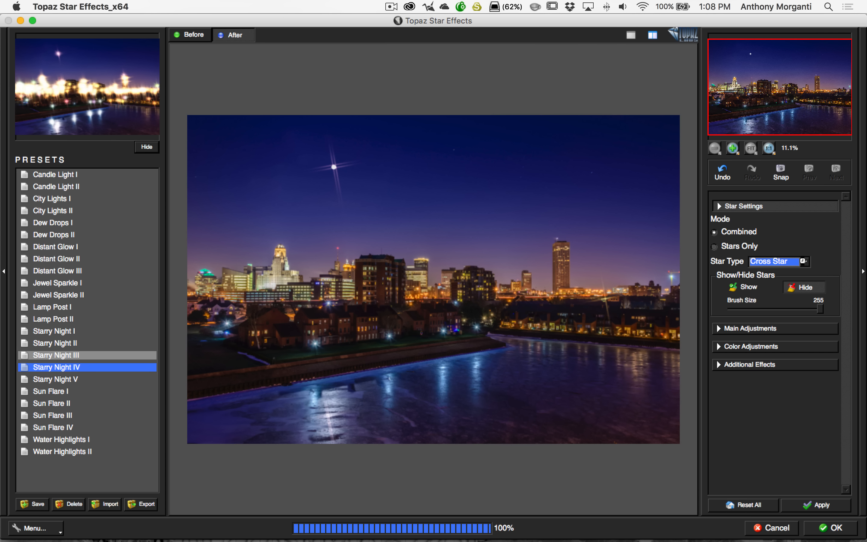
{"action": "scroll", "coordinate": [803, 261], "scroll_direction": "down", "scroll_amount": 1}
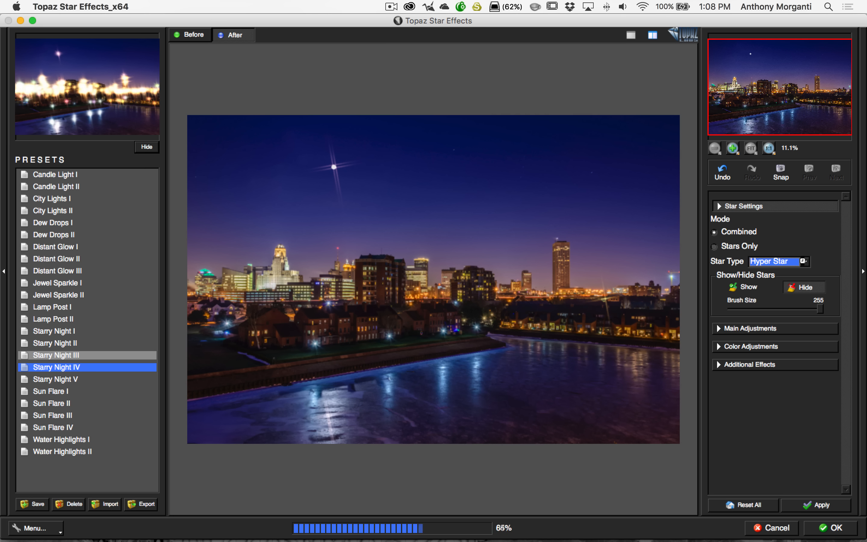
{"action": "scroll", "coordinate": [803, 261], "scroll_direction": "down", "scroll_amount": 1}
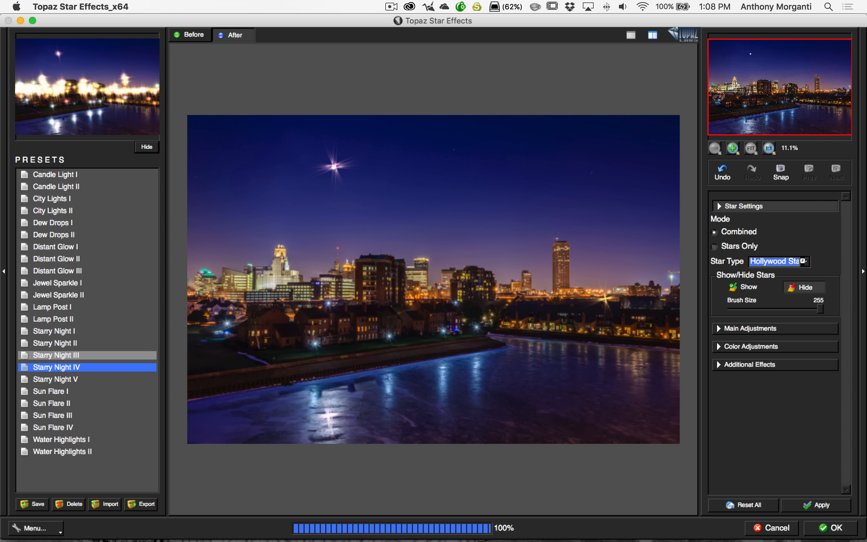
{"action": "scroll", "coordinate": [803, 261], "scroll_direction": "down", "scroll_amount": 1}
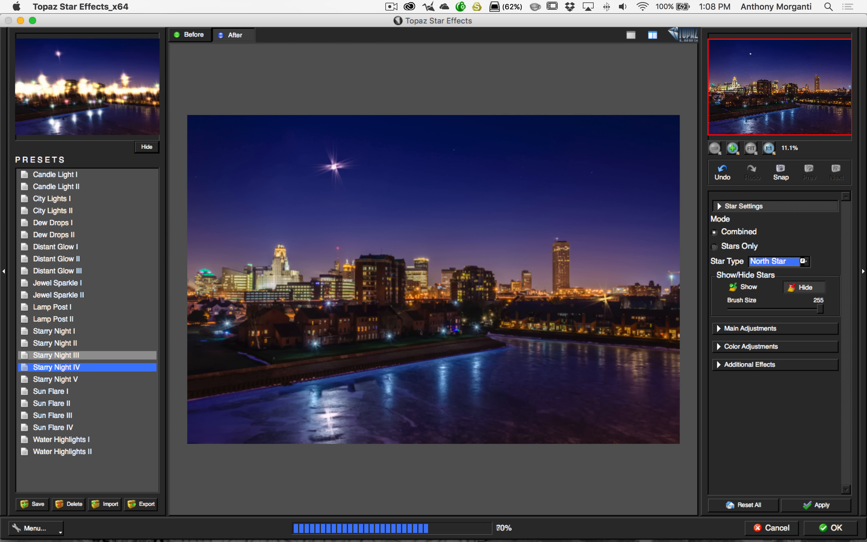
{"action": "scroll", "coordinate": [803, 261], "scroll_direction": "up", "scroll_amount": 1}
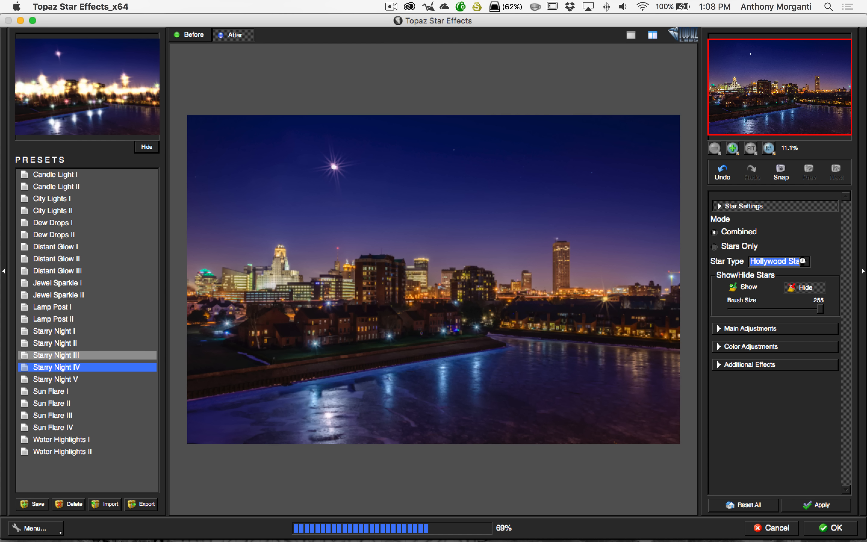
Step: Compare the Vector, Hollywood, Hyper and Cross star types again, and set the star type to North Star
{"action": "scroll", "coordinate": [803, 261], "scroll_direction": "down", "scroll_amount": 1}
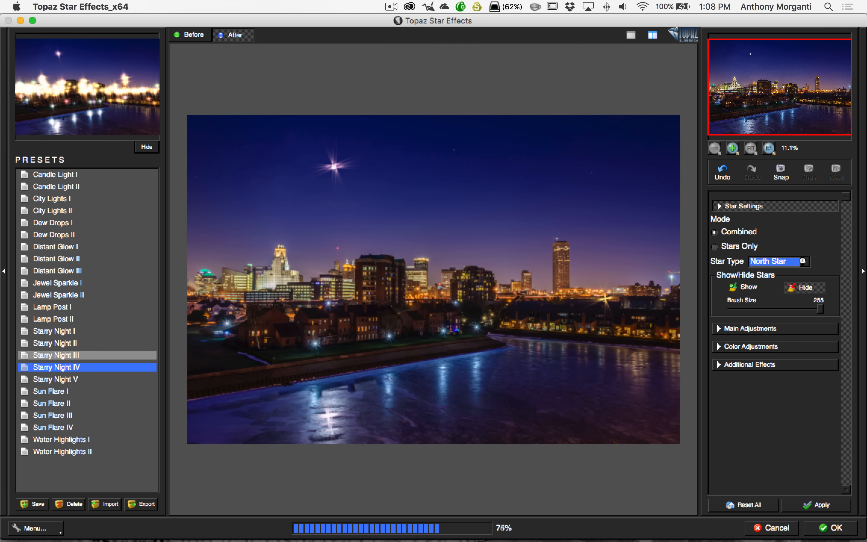
{"action": "scroll", "coordinate": [803, 261], "scroll_direction": "down", "scroll_amount": 1}
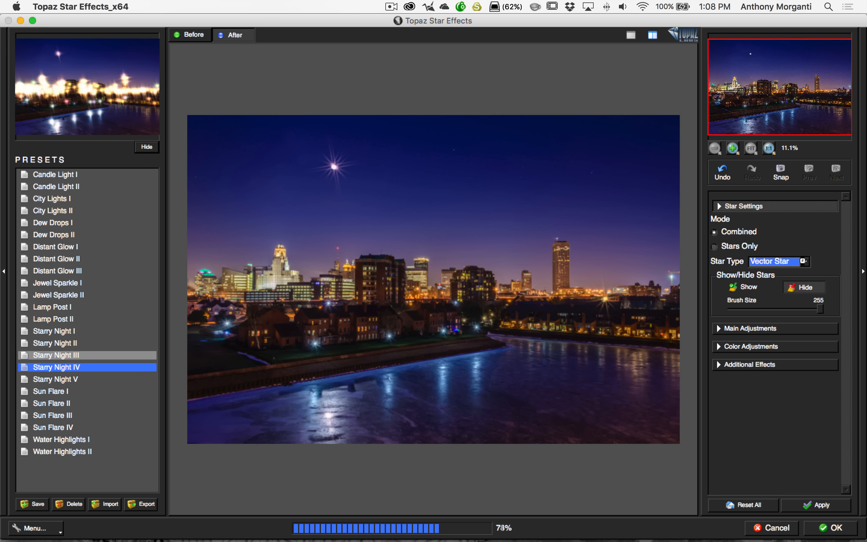
{"action": "scroll", "coordinate": [804, 261], "scroll_direction": "up", "scroll_amount": 1}
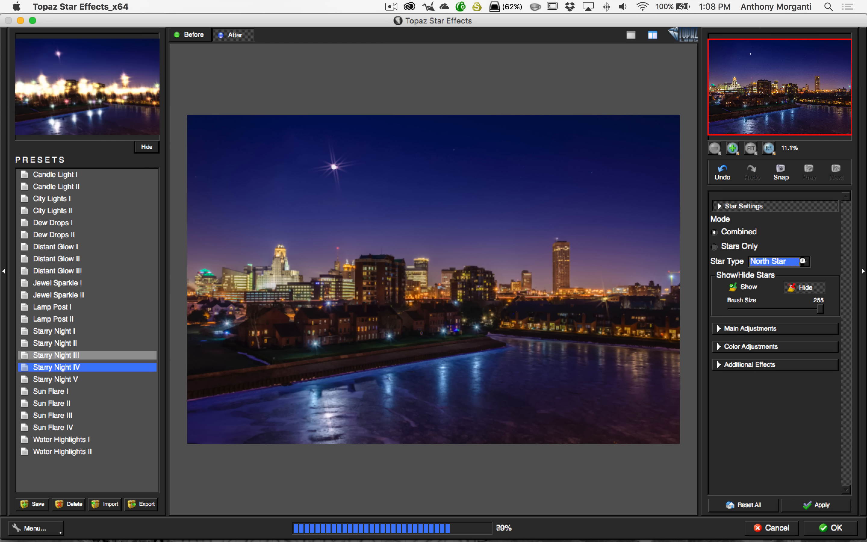
{"action": "scroll", "coordinate": [803, 261], "scroll_direction": "up", "scroll_amount": 1}
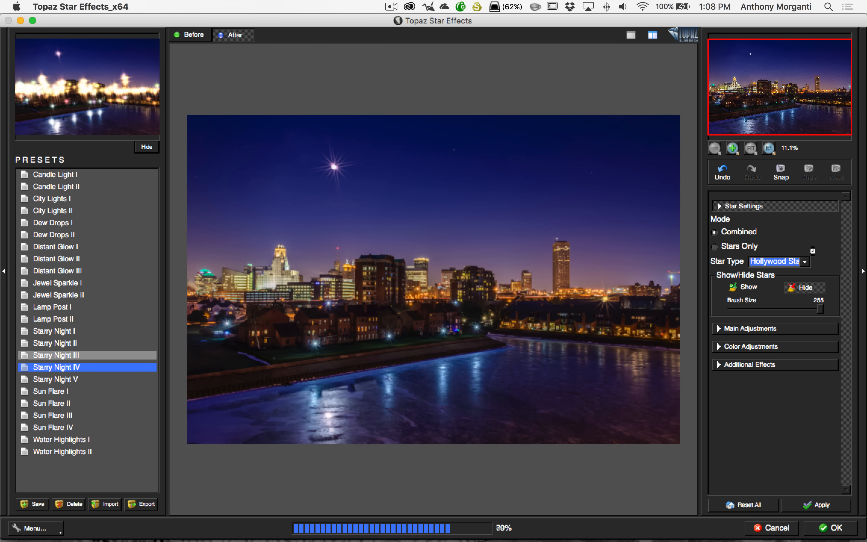
{"action": "key", "text": "Down"}
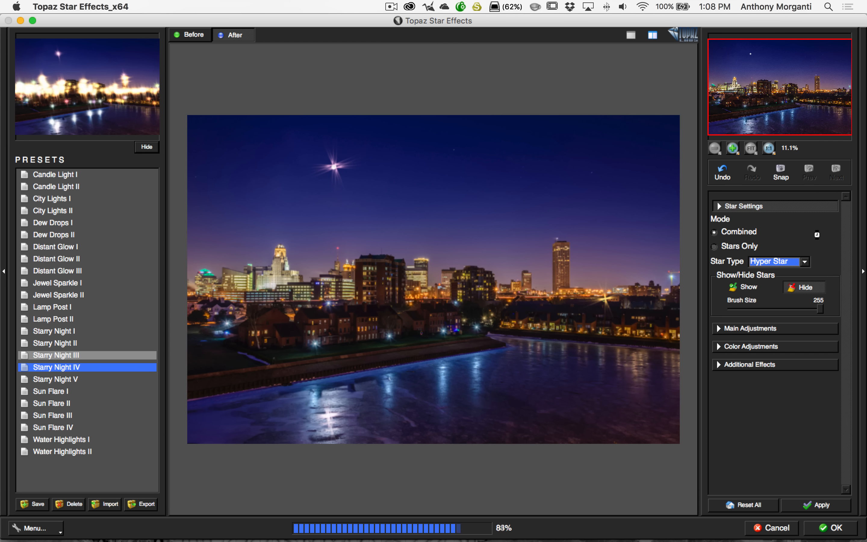
{"action": "key", "text": "Down"}
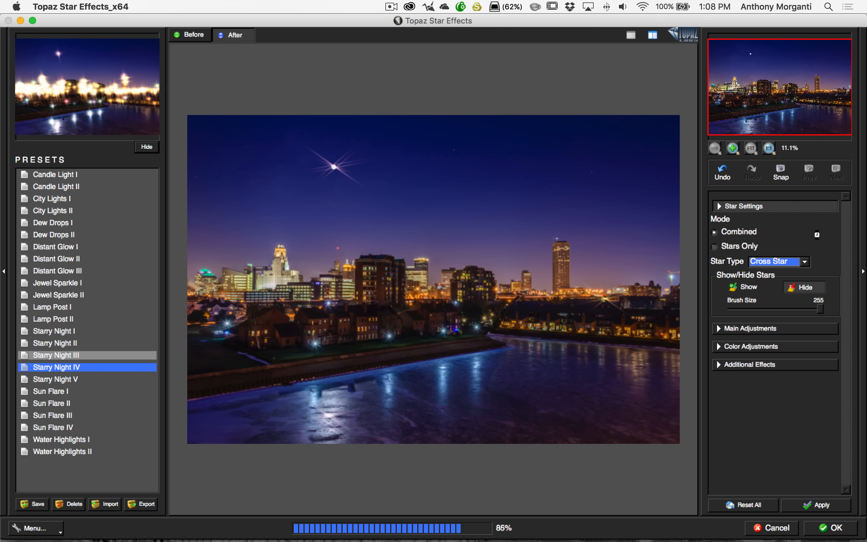
{"action": "left_click", "coordinate": [818, 234]}
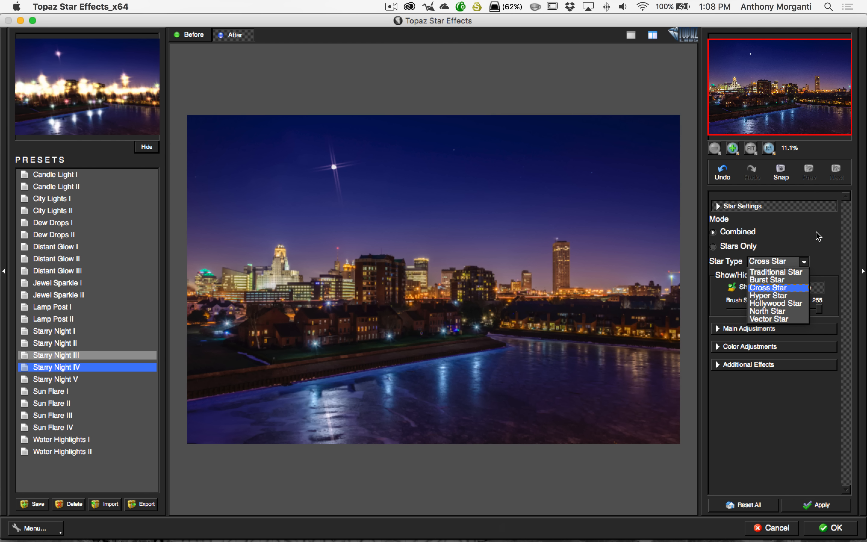
{"action": "left_click", "coordinate": [767, 312]}
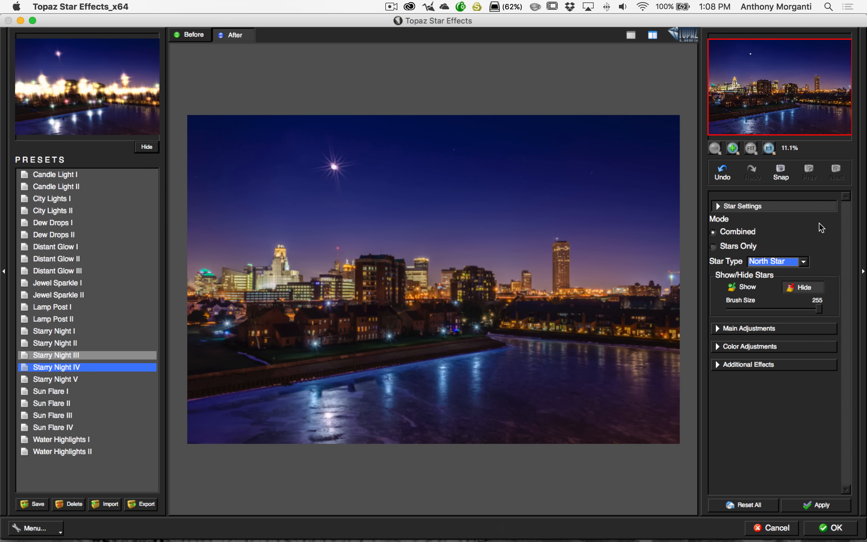
{"action": "left_click", "coordinate": [737, 235]}
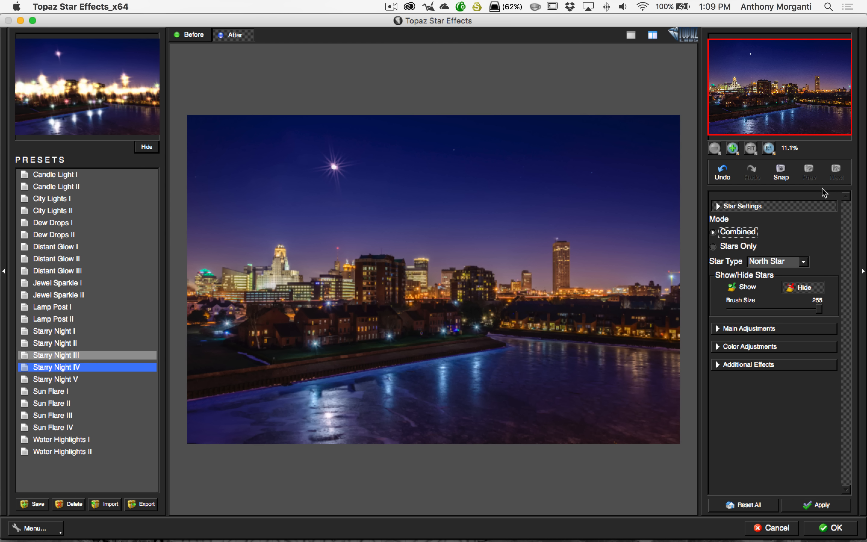
Step: Set the main adjustments of the stars to Threshold 0.34, Luminance 0.66 and Size 0.56
{"action": "left_click", "coordinate": [720, 207]}
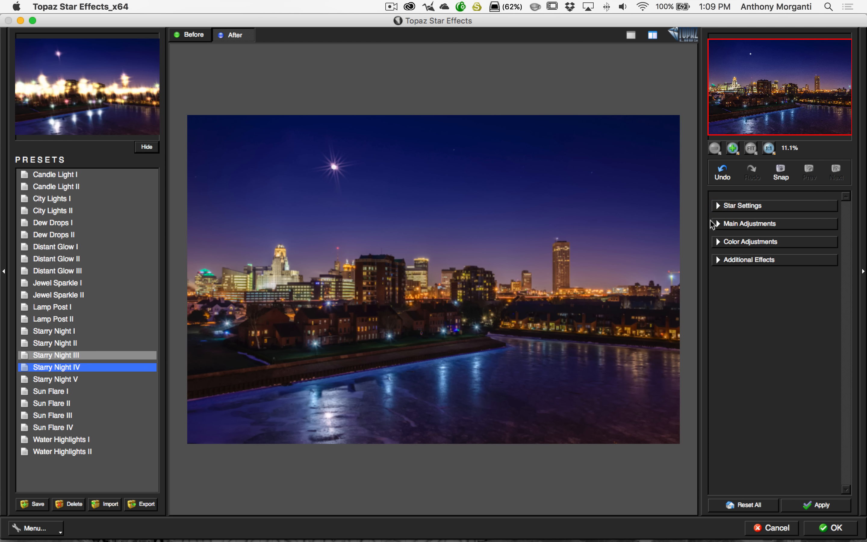
{"action": "left_click", "coordinate": [718, 224]}
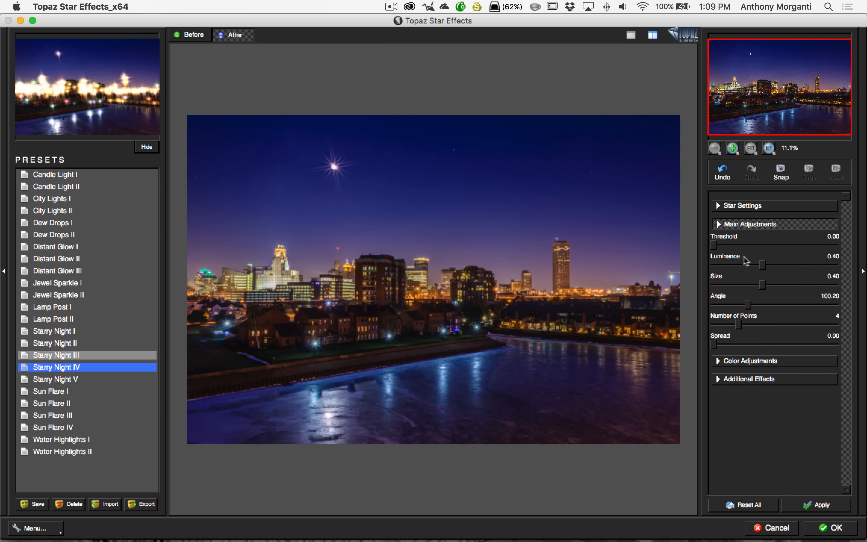
{"action": "left_click", "coordinate": [714, 247]}
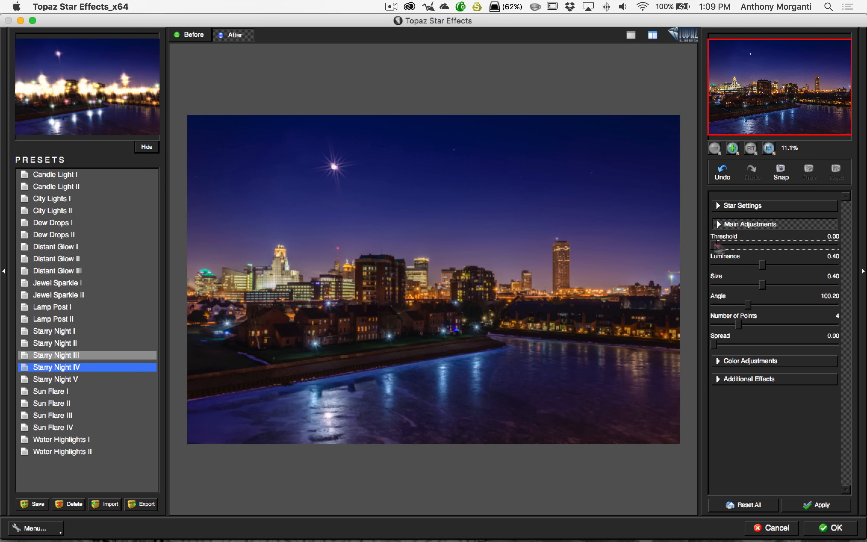
{"action": "left_click_drag", "start_coordinate": [756, 247], "coordinate": [755, 246]}
{"action": "left_click", "coordinate": [765, 265]}
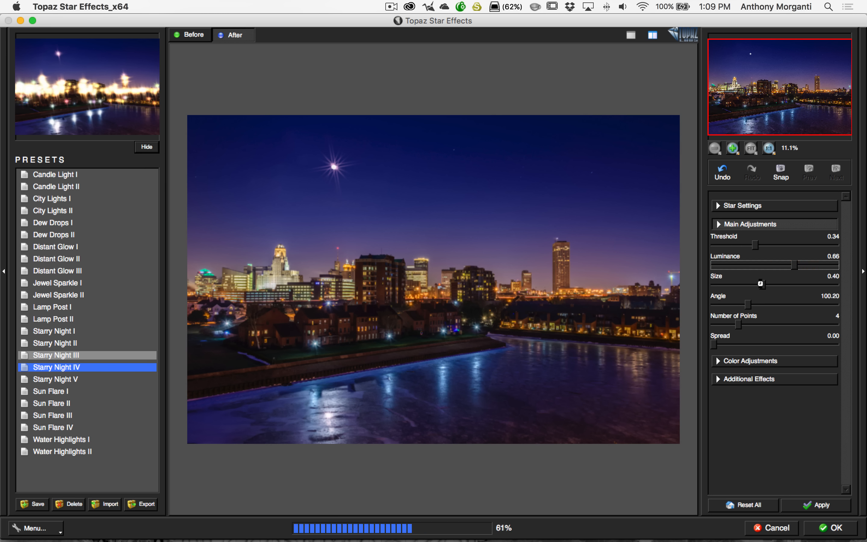
{"action": "left_click_drag", "start_coordinate": [763, 285], "coordinate": [782, 285]}
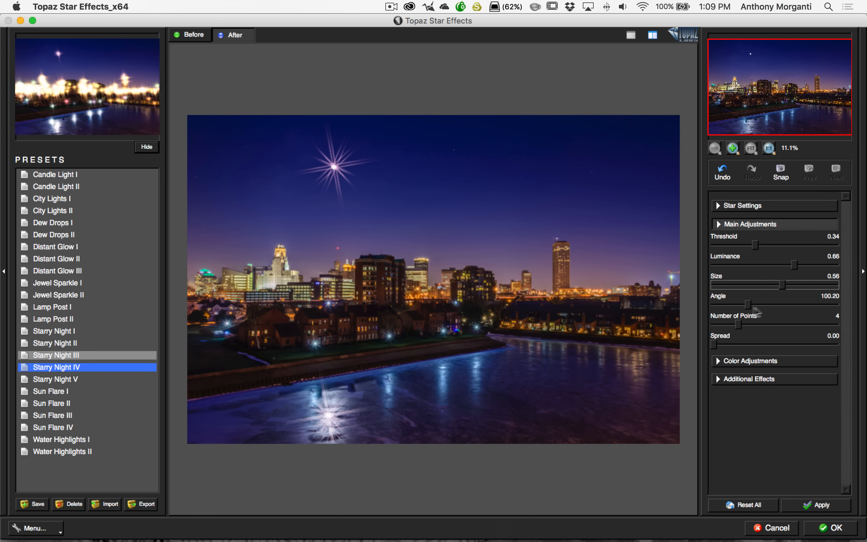
Step: Set the star Angle to 0.00, try more points before returning Number of Points to 4, and set Spread to 0.09
{"action": "left_click_drag", "start_coordinate": [748, 304], "coordinate": [688, 311]}
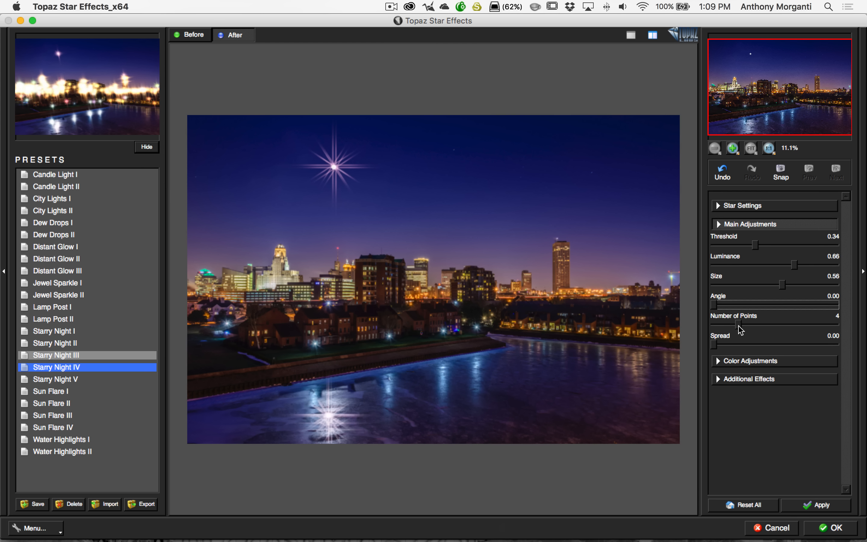
{"action": "left_click", "coordinate": [739, 324]}
{"action": "left_click_drag", "start_coordinate": [807, 328], "coordinate": [808, 329]}
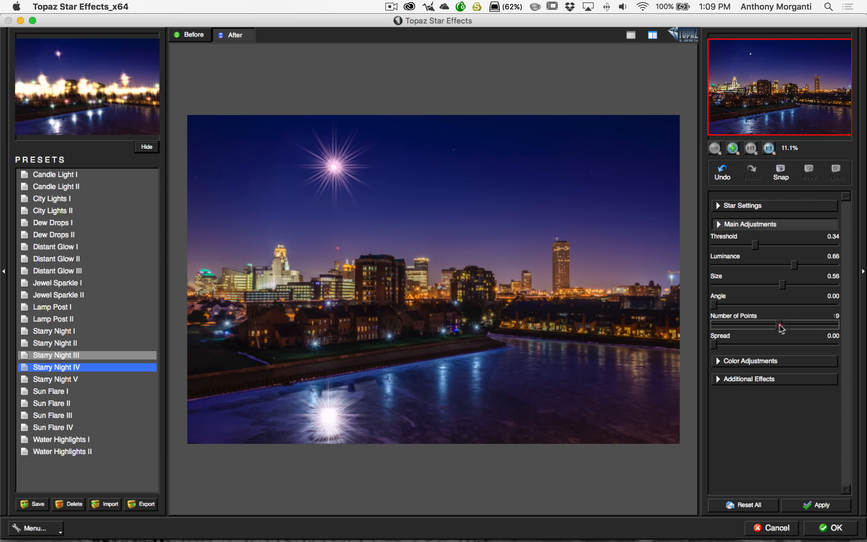
{"action": "left_click_drag", "start_coordinate": [741, 326], "coordinate": [741, 325]}
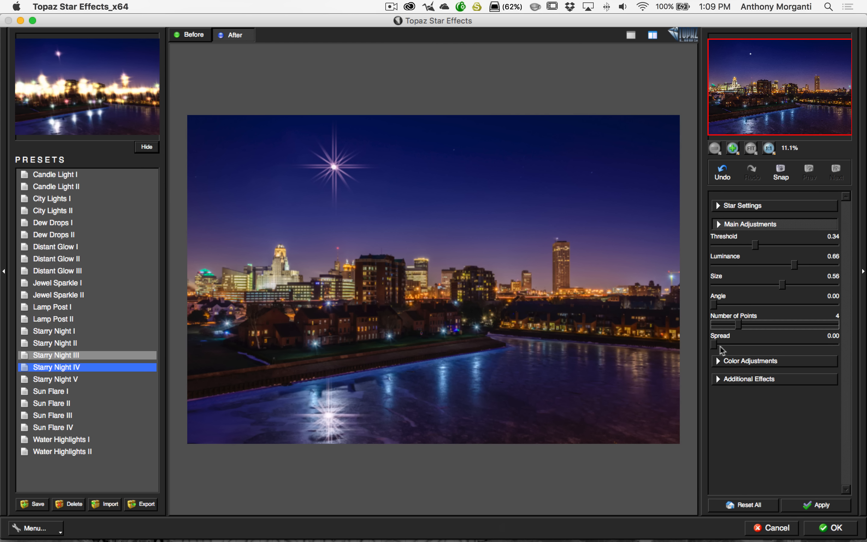
{"action": "left_click_drag", "start_coordinate": [714, 345], "coordinate": [776, 346]}
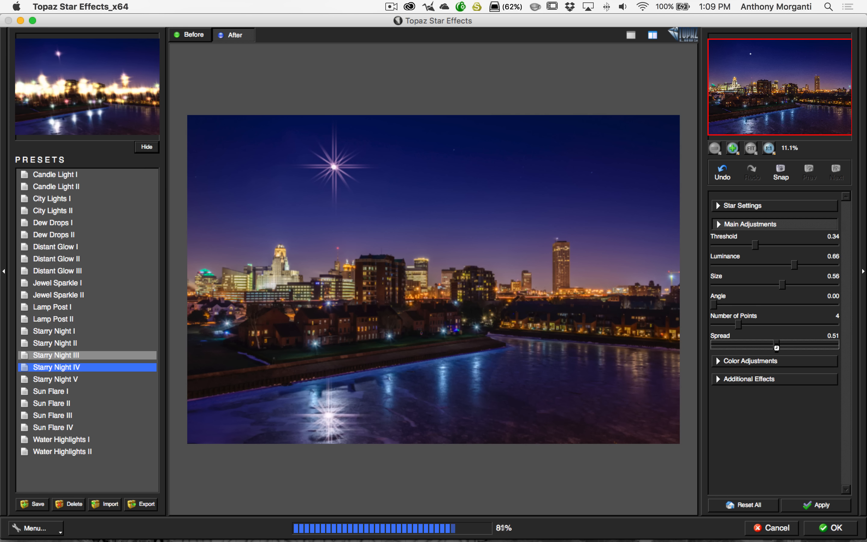
{"action": "left_click_drag", "start_coordinate": [778, 349], "coordinate": [725, 348]}
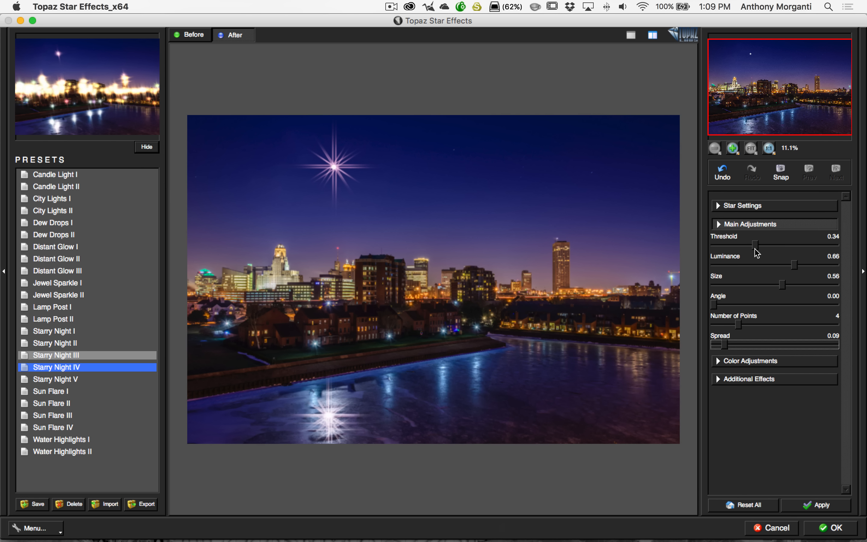
Step: Set the star color adjustments to Temperature -0.71, RainBow Strength 0.55 and RainBow Frequency 0.30
{"action": "left_click", "coordinate": [720, 224]}
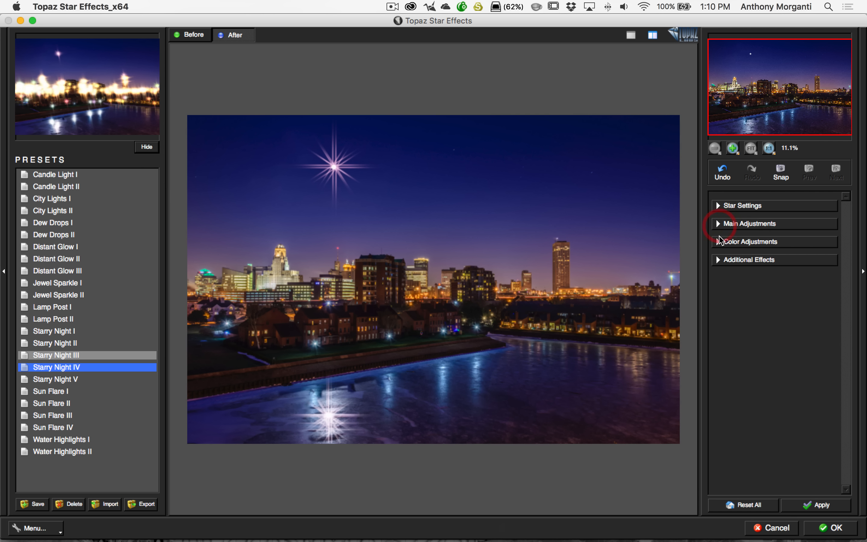
{"action": "left_click", "coordinate": [720, 242]}
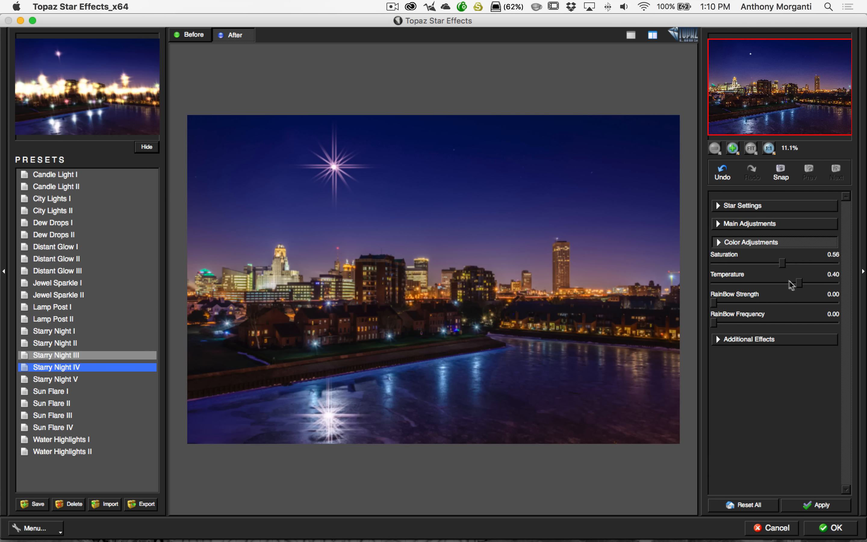
{"action": "left_click_drag", "start_coordinate": [800, 283], "coordinate": [763, 285]}
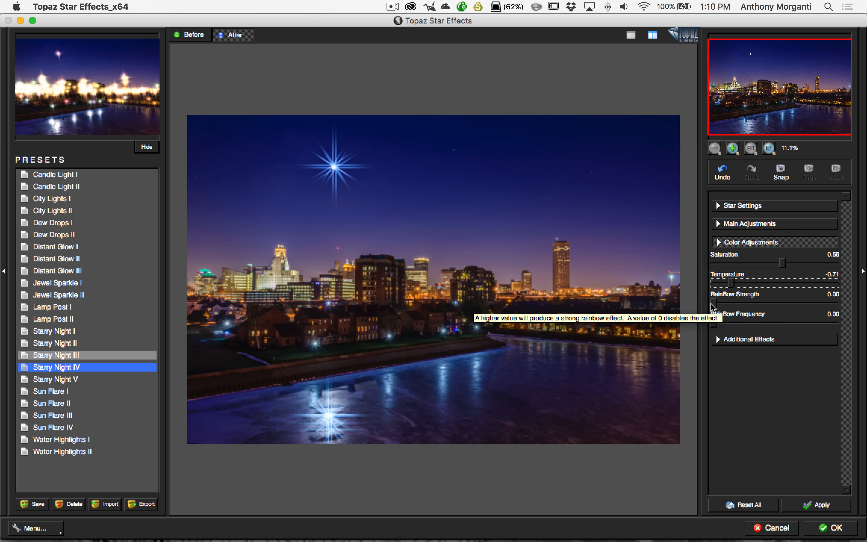
{"action": "left_click_drag", "start_coordinate": [725, 304], "coordinate": [781, 304]}
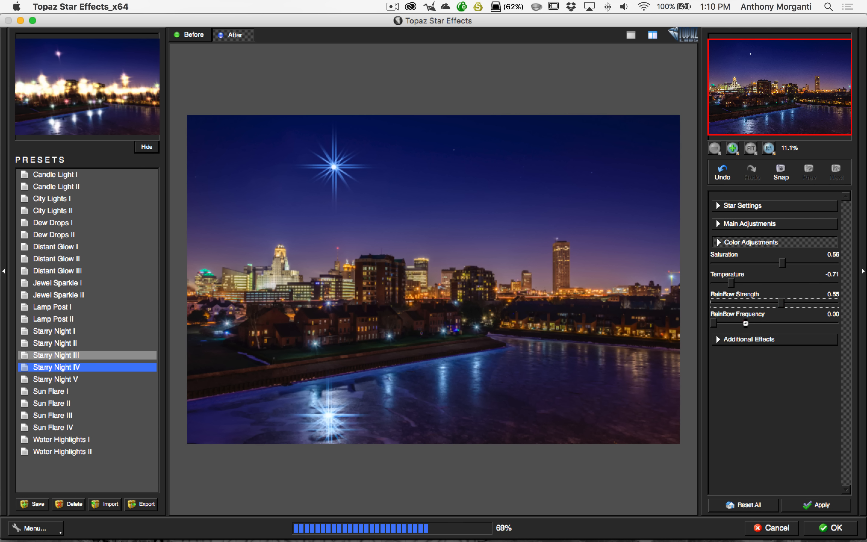
{"action": "left_click", "coordinate": [756, 320]}
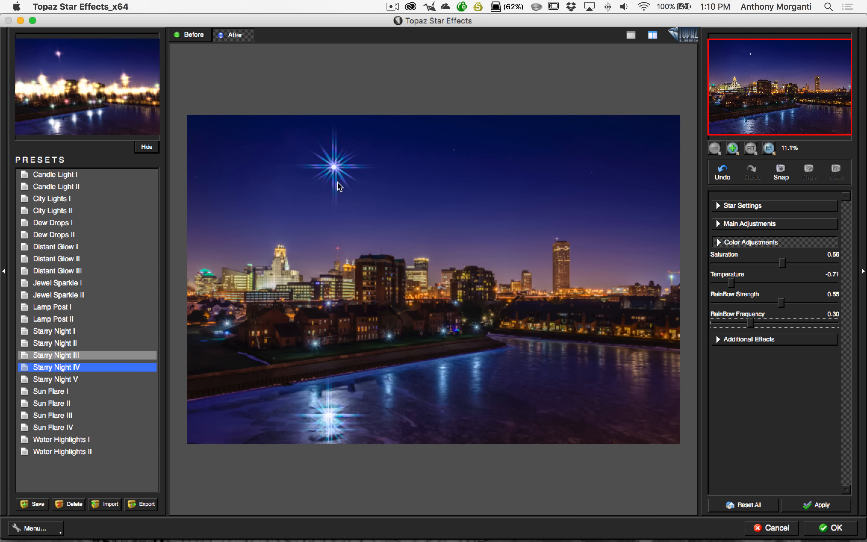
Step: Set Glow to 0.38, try Ring Flare at 0.59 before returning it to 0.00, and apply the star effects to the photo
{"action": "left_click", "coordinate": [719, 339]}
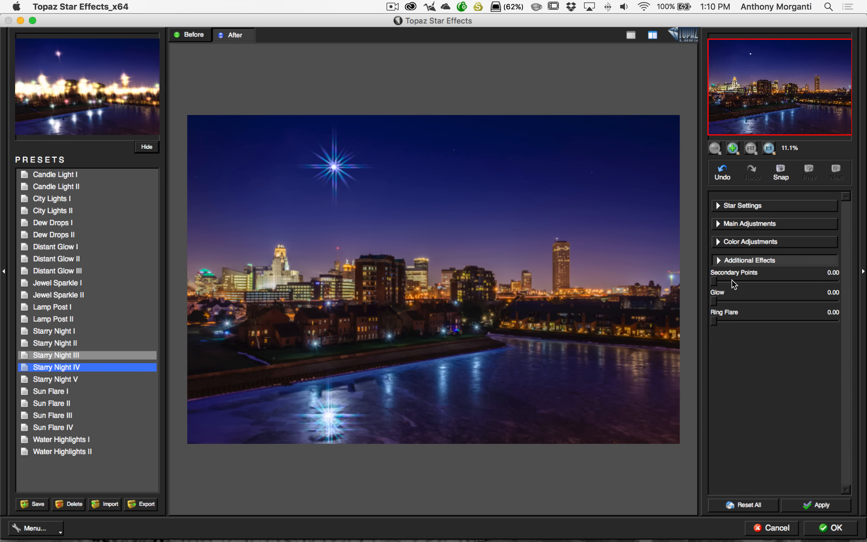
{"action": "left_click_drag", "start_coordinate": [714, 281], "coordinate": [725, 283]}
{"action": "left_click", "coordinate": [715, 303]}
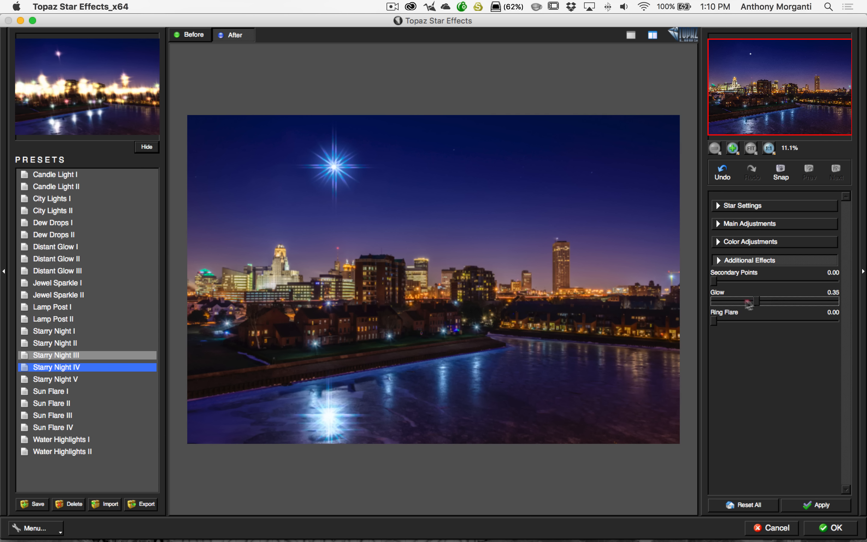
{"action": "left_click_drag", "start_coordinate": [749, 303], "coordinate": [713, 302]}
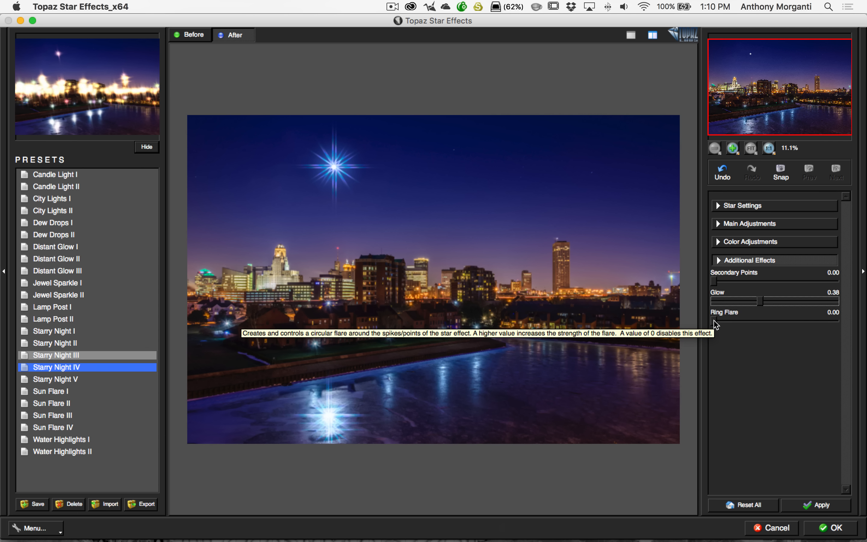
{"action": "left_click_drag", "start_coordinate": [714, 321], "coordinate": [765, 322]}
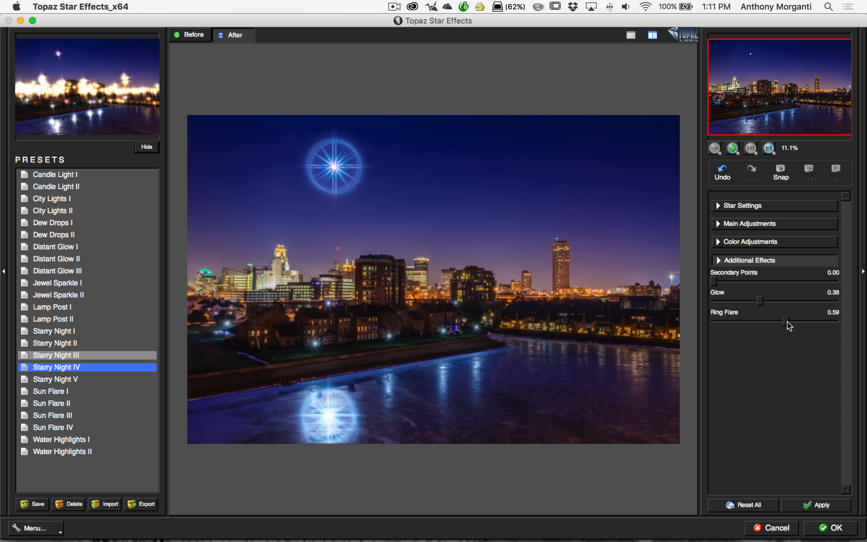
{"action": "left_click_drag", "start_coordinate": [786, 322], "coordinate": [712, 322]}
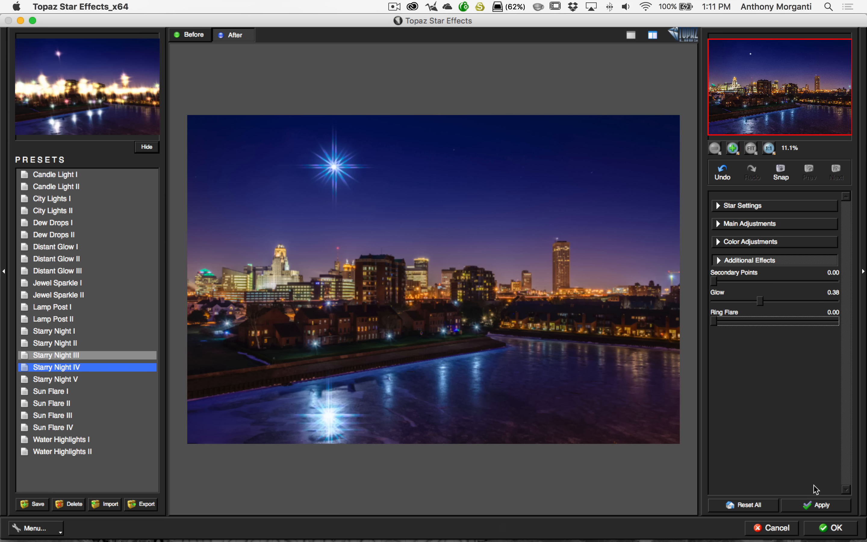
{"action": "left_click", "coordinate": [820, 509]}
{"action": "left_click", "coordinate": [813, 505]}
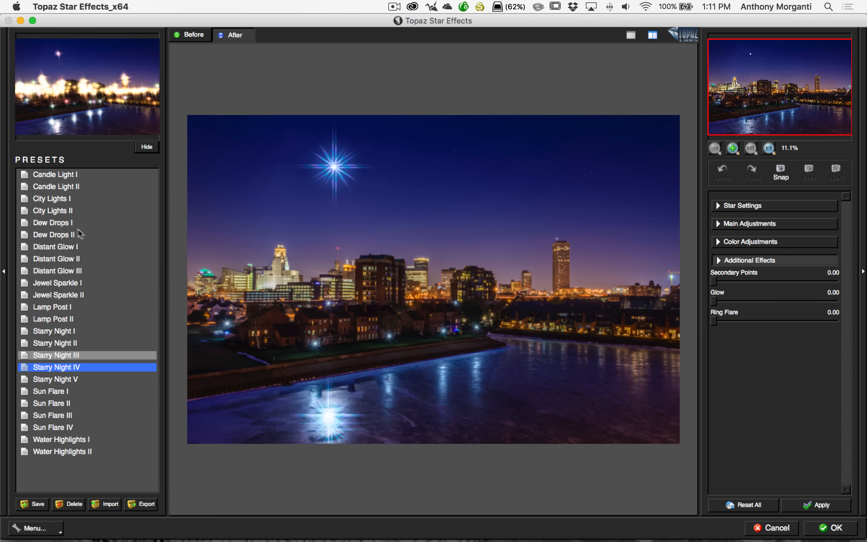
Step: Preview several glow presets on top of the applied stars, try Distant Glow II, and select the Jewel Sparkle I preset
{"action": "left_click", "coordinate": [55, 259]}
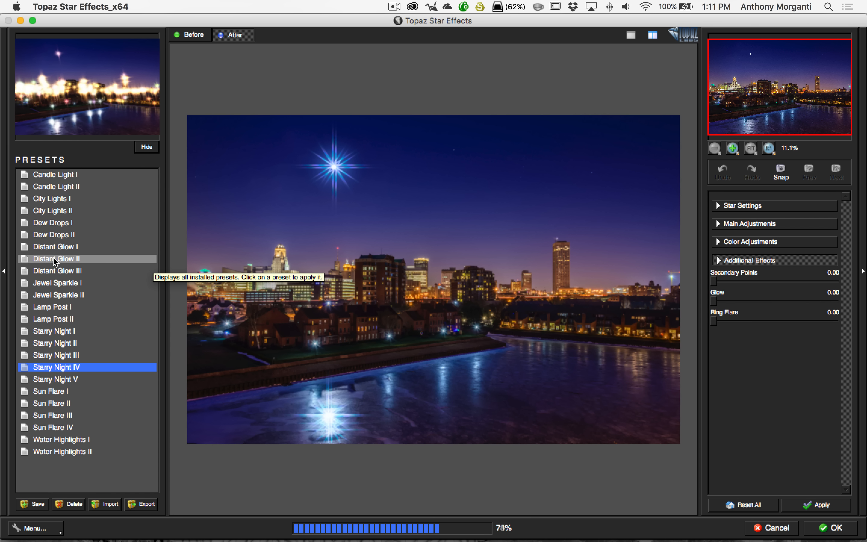
{"action": "key", "text": "Up"}
{"action": "key", "text": "Up"}
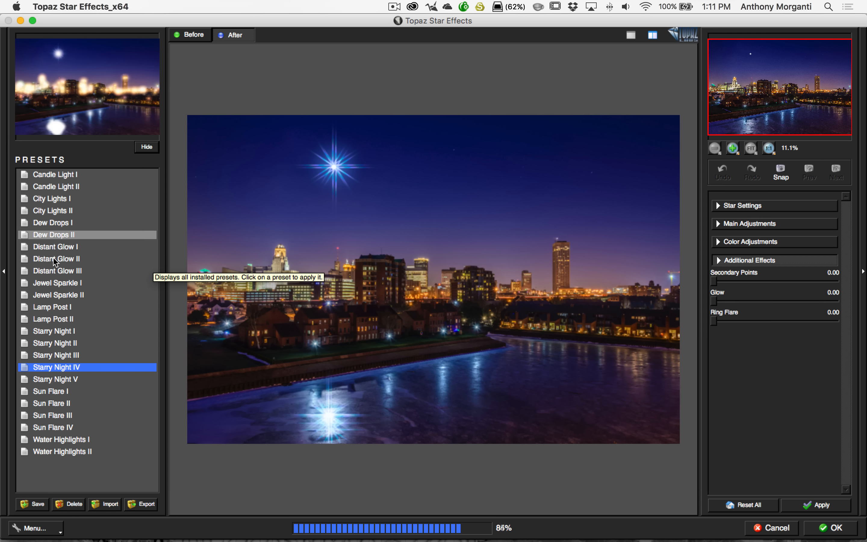
{"action": "key", "text": "Down"}
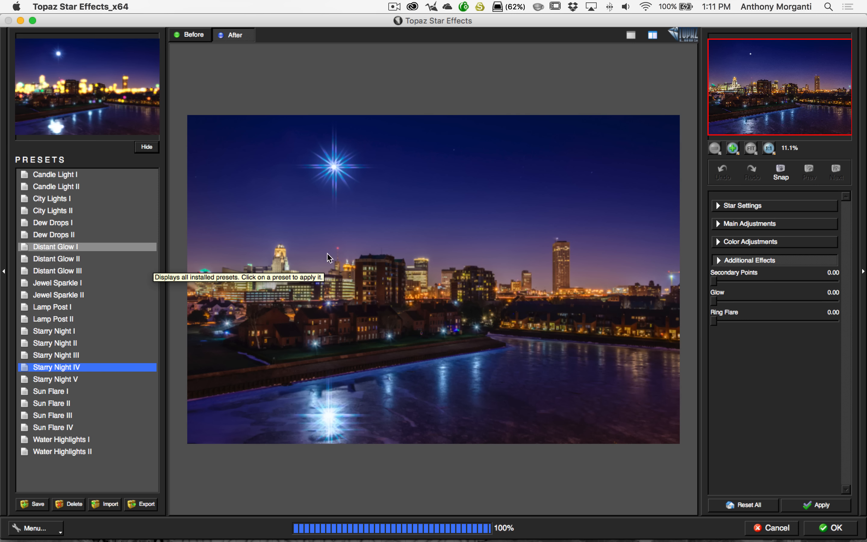
{"action": "key", "text": "Down"}
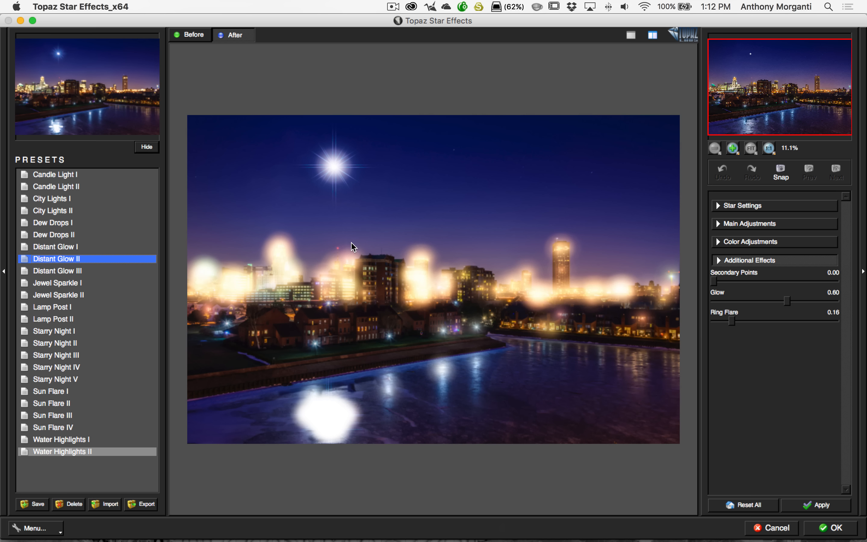
{"action": "left_click", "coordinate": [51, 285]}
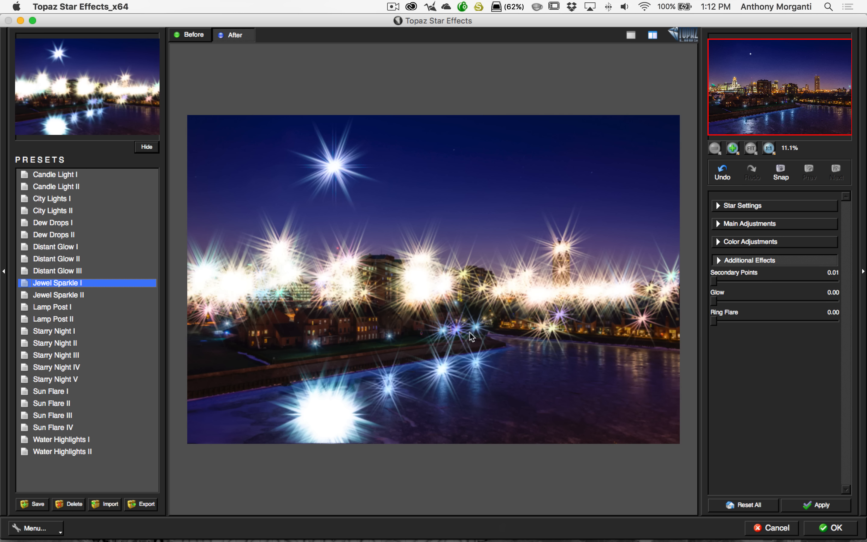
Step: Hide the Jewel Sparkle I stars over the moon and across the city skyline with the Hide brush at size 255
{"action": "left_click", "coordinate": [720, 206]}
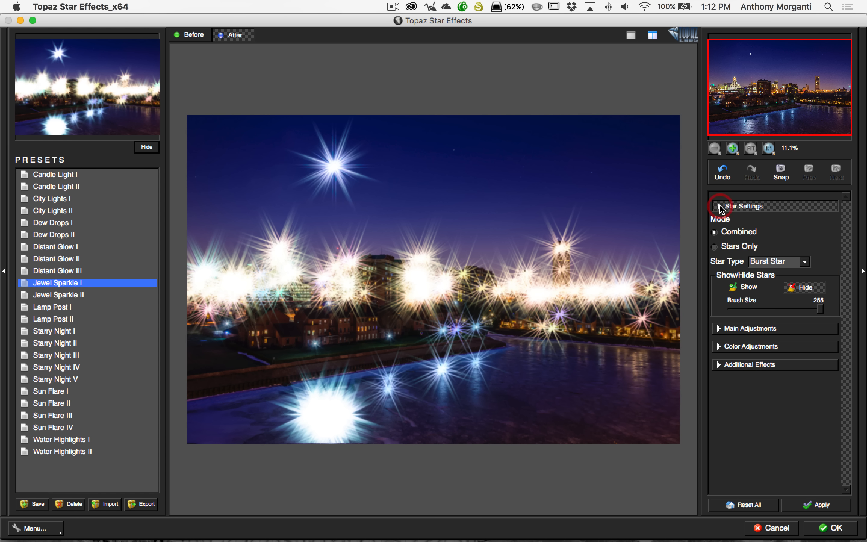
{"action": "left_click", "coordinate": [807, 288]}
{"action": "left_click", "coordinate": [338, 194]}
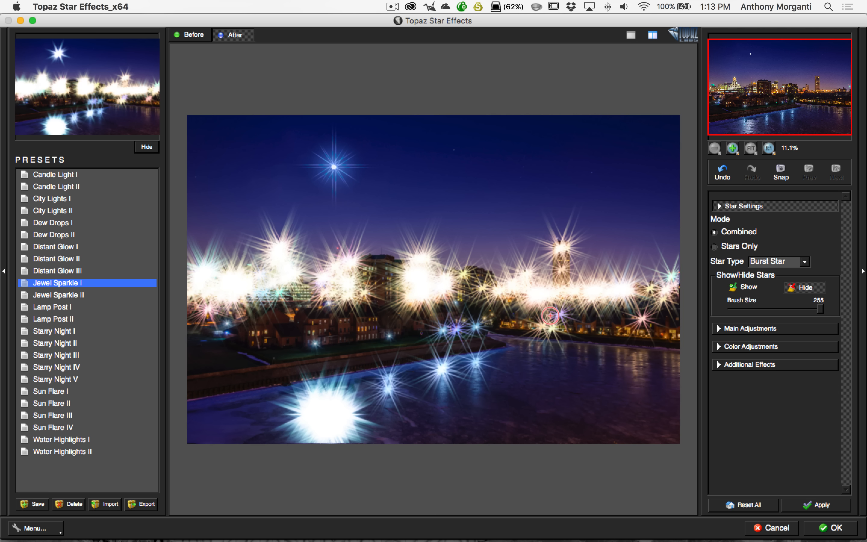
{"action": "left_click", "coordinate": [562, 247]}
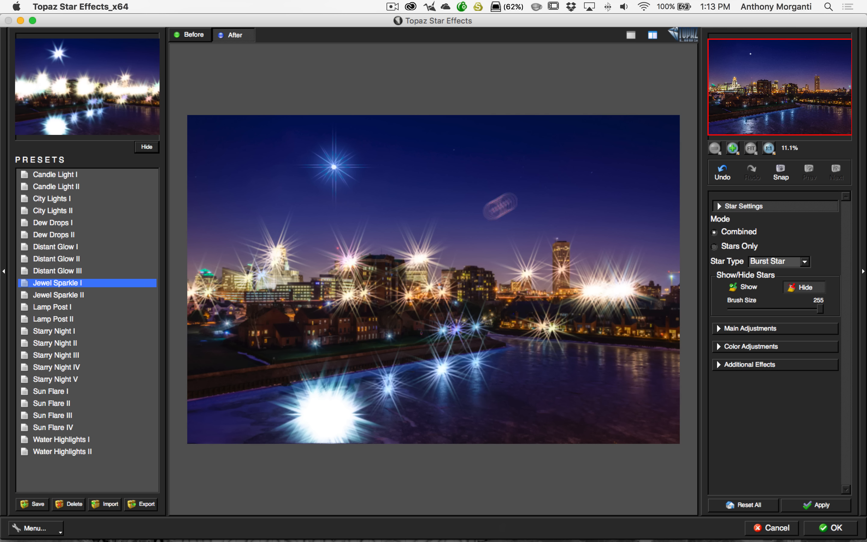
{"action": "left_click", "coordinate": [290, 259]}
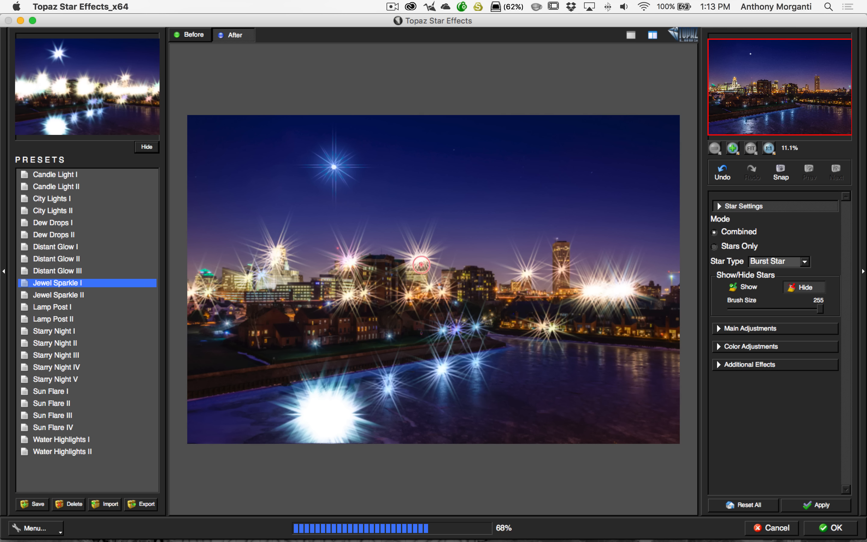
{"action": "left_click", "coordinate": [420, 258]}
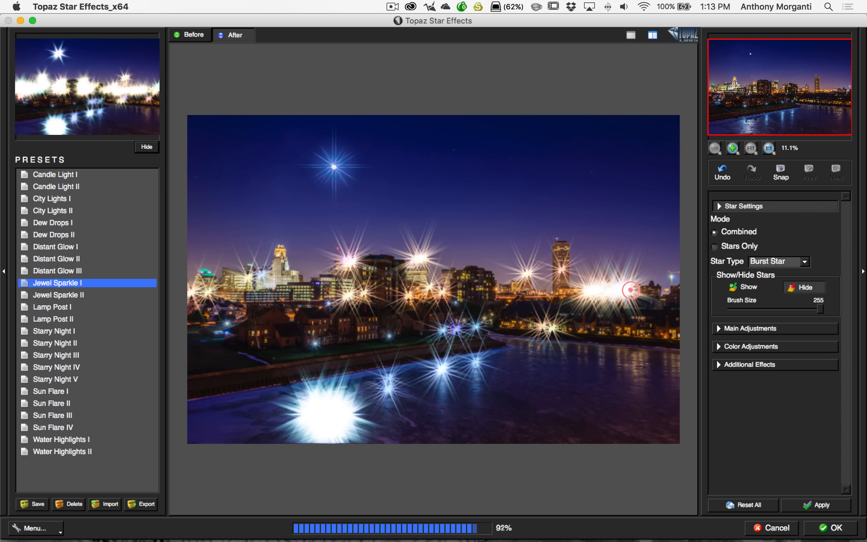
{"action": "left_click", "coordinate": [634, 290]}
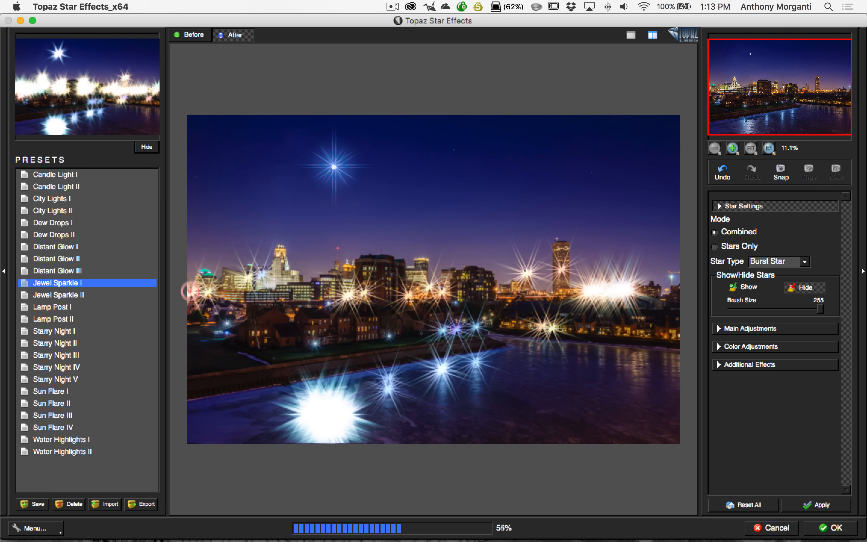
{"action": "left_click", "coordinate": [201, 293]}
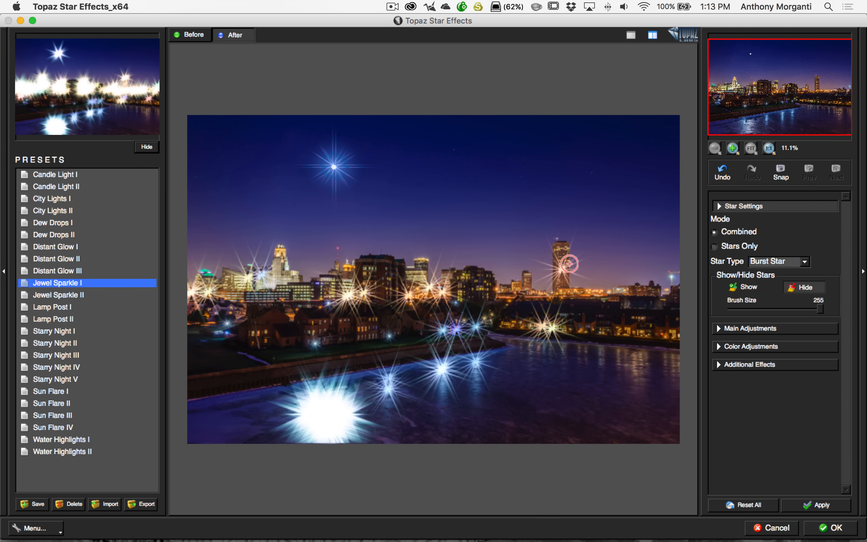
{"action": "left_click", "coordinate": [554, 268]}
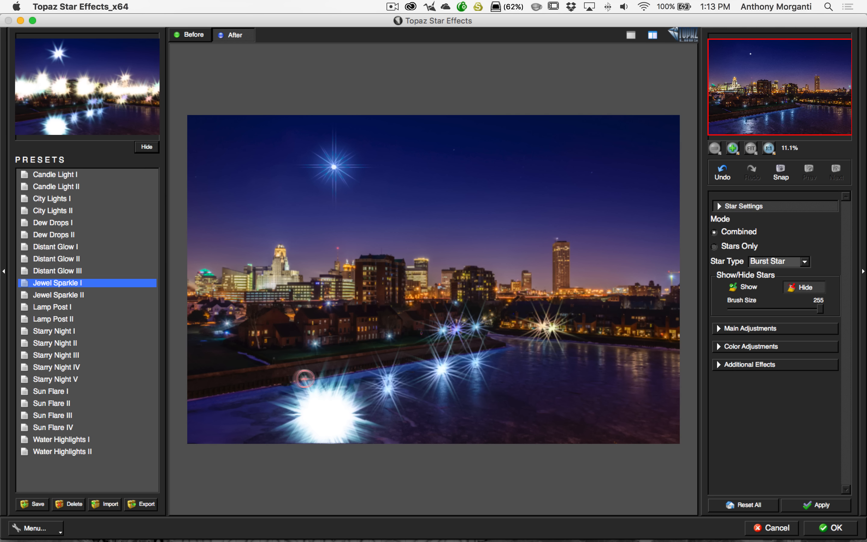
Step: Hide the stars over the water reflections and the right shoreline, keeping the blue cluster at the center of the riverbank
{"action": "left_click", "coordinate": [309, 392]}
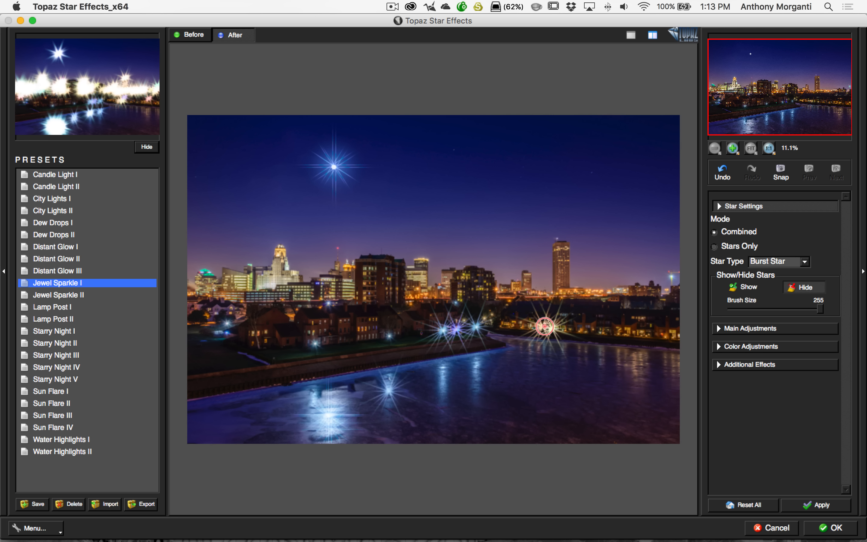
{"action": "left_click", "coordinate": [539, 326]}
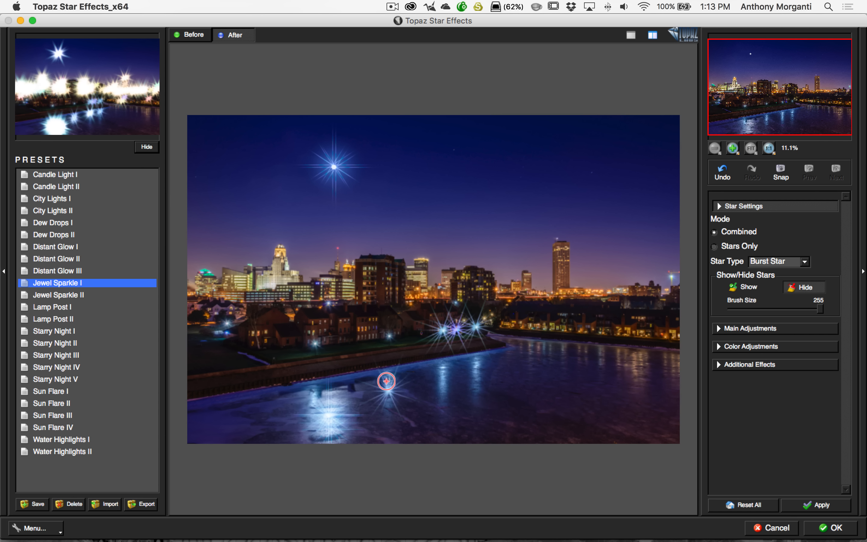
{"action": "left_click", "coordinate": [386, 383]}
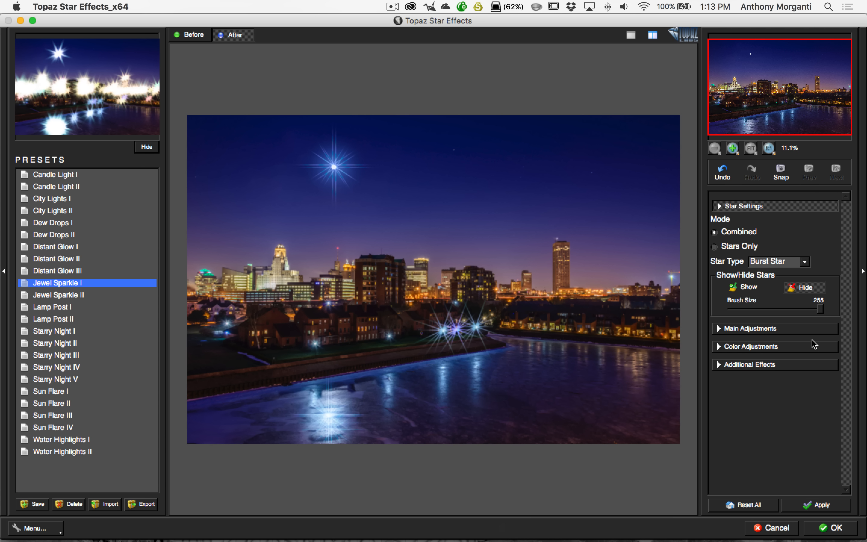
Step: Set the remaining stars' Number of Points to 12 and Size to 0.60, and return the finished result to Lightroom
{"action": "left_click", "coordinate": [719, 207]}
{"action": "left_click", "coordinate": [719, 224]}
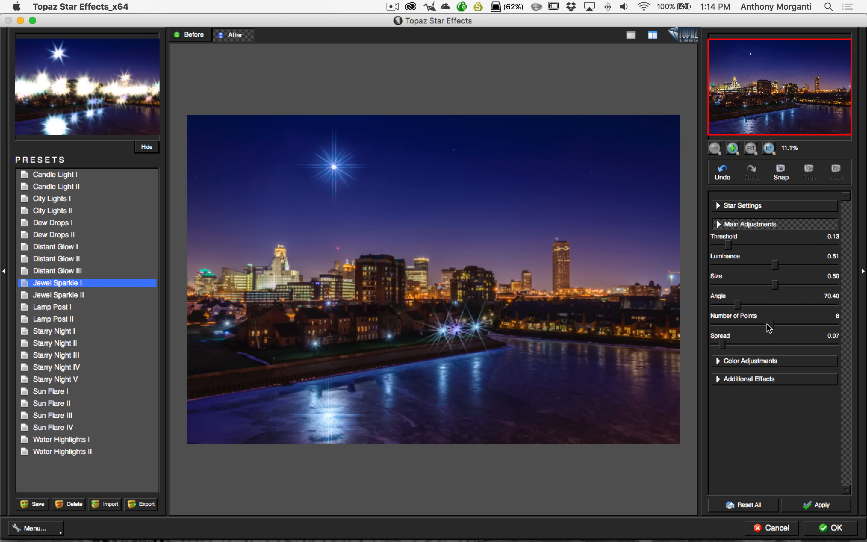
{"action": "left_click_drag", "start_coordinate": [770, 325], "coordinate": [804, 324]}
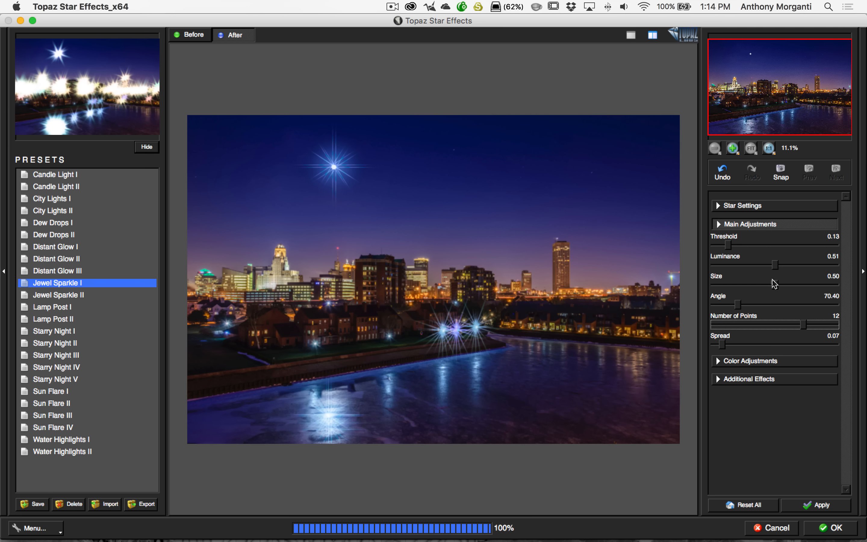
{"action": "left_click_drag", "start_coordinate": [775, 284], "coordinate": [787, 284]}
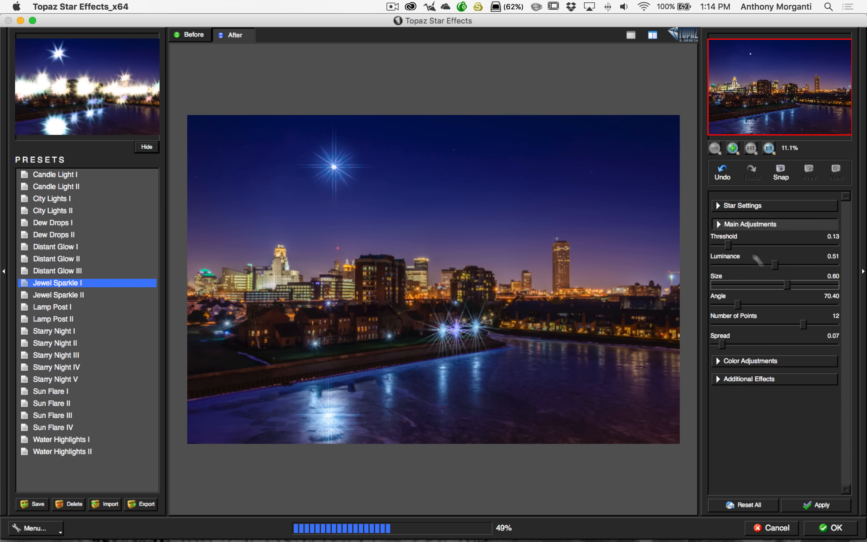
{"action": "left_click", "coordinate": [715, 223]}
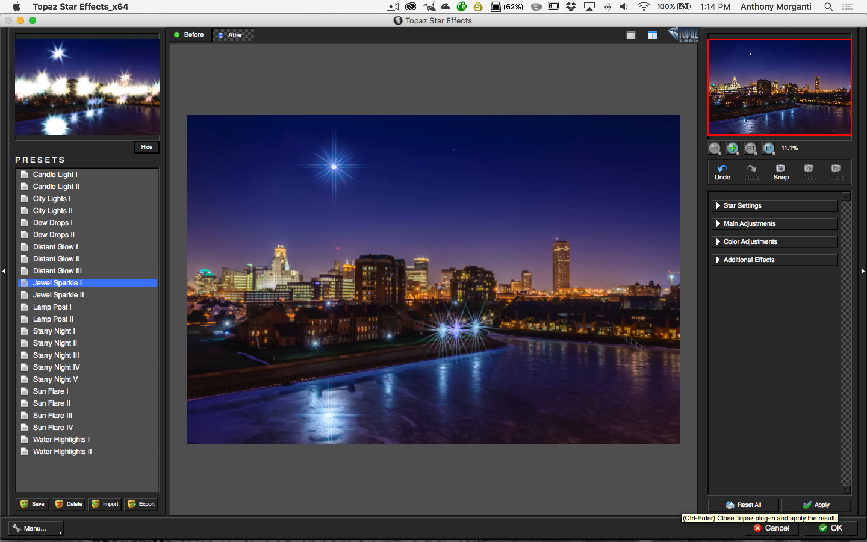
{"action": "left_click", "coordinate": [831, 529]}
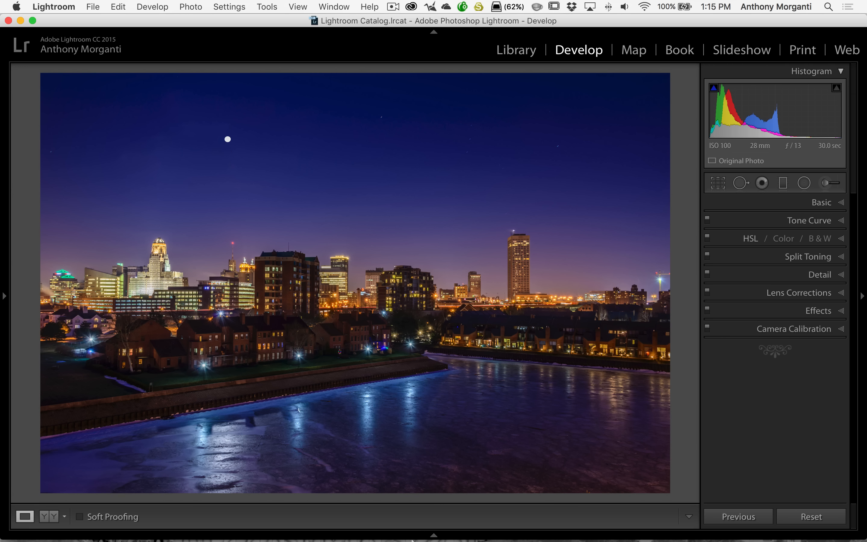
Step: Show the filmstrip and view the edited sunset photo followed by the night skyline photo _LAN0248-Edit-5.tif
{"action": "mouse_move", "coordinate": [402, 499]}
{"action": "left_click", "coordinate": [434, 535]}
{"action": "left_click", "coordinate": [40, 496]}
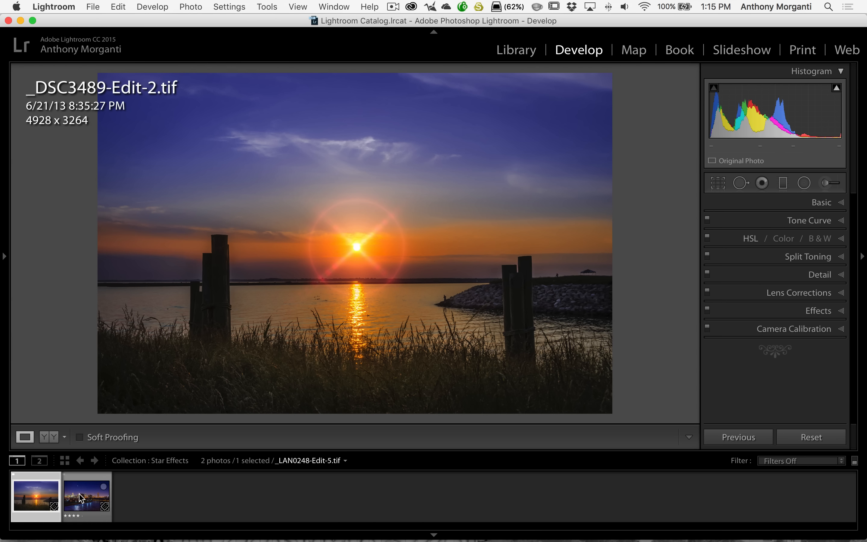
{"action": "left_click", "coordinate": [81, 498]}
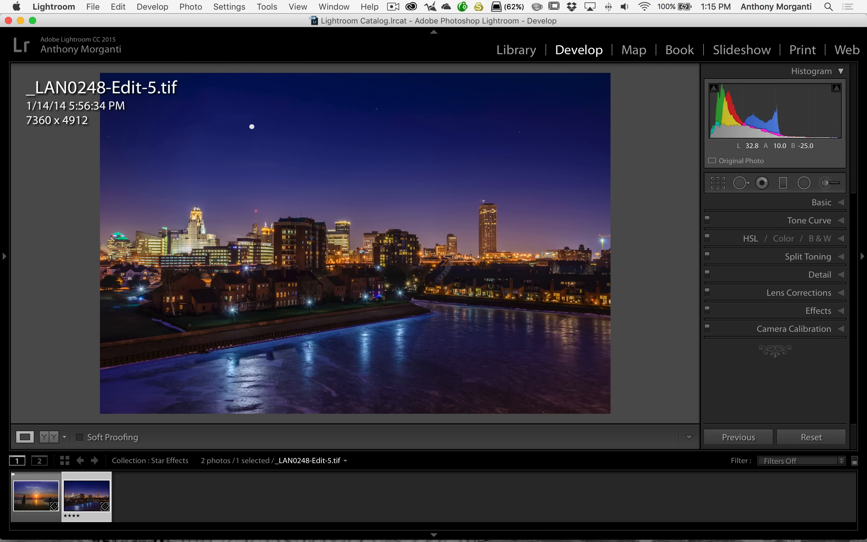